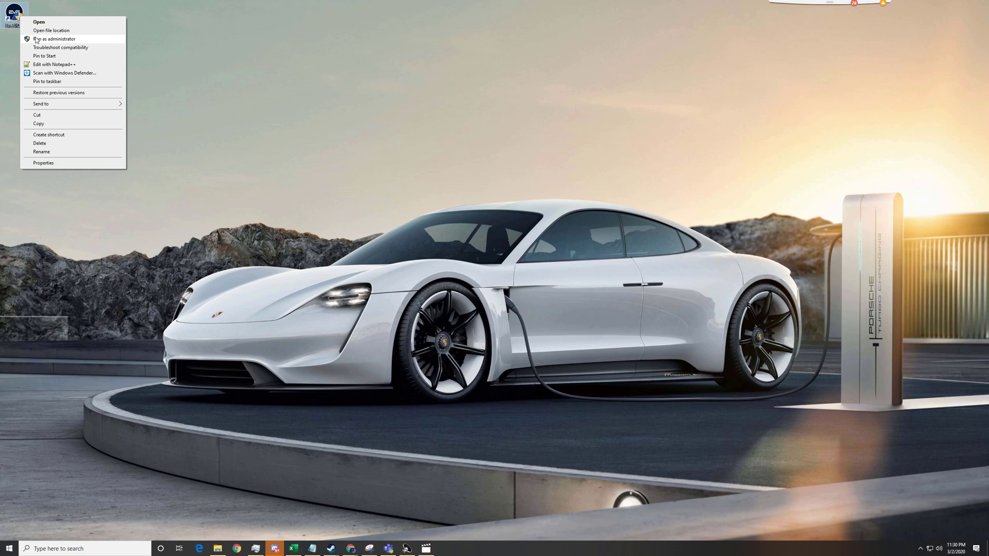
Step: Launch EVE AIO X with administrator rights and move its Dashboard window into place
{"action": "left_click", "coordinate": [36, 39]}
{"action": "left_click", "coordinate": [449, 330]}
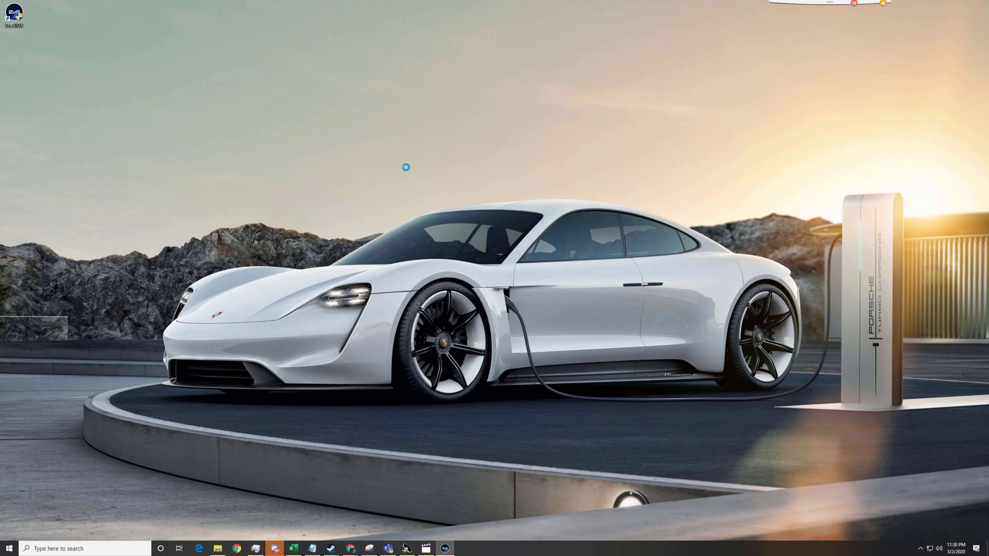
{"action": "left_click_drag", "start_coordinate": [308, 132], "coordinate": [244, 119]}
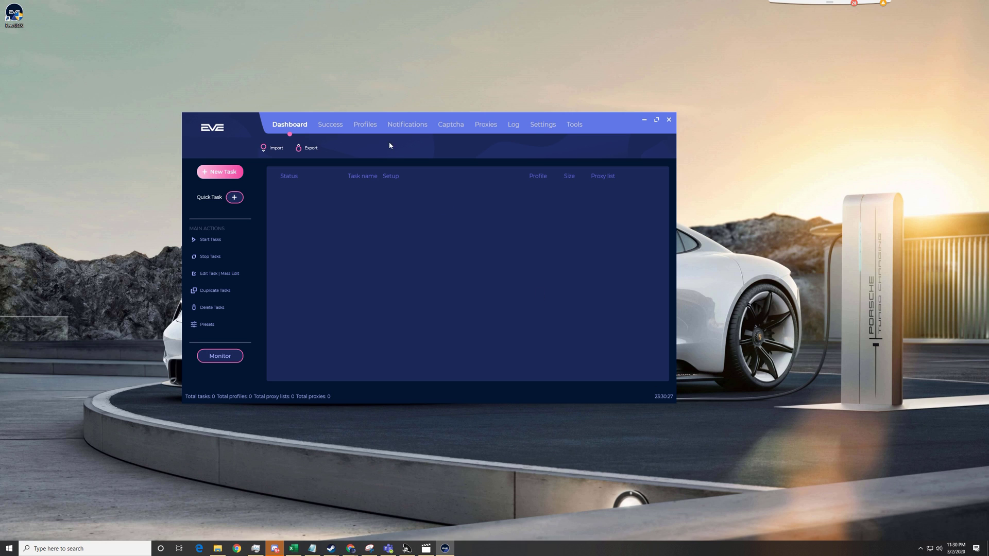
{"action": "left_click_drag", "start_coordinate": [599, 131], "coordinate": [639, 117]}
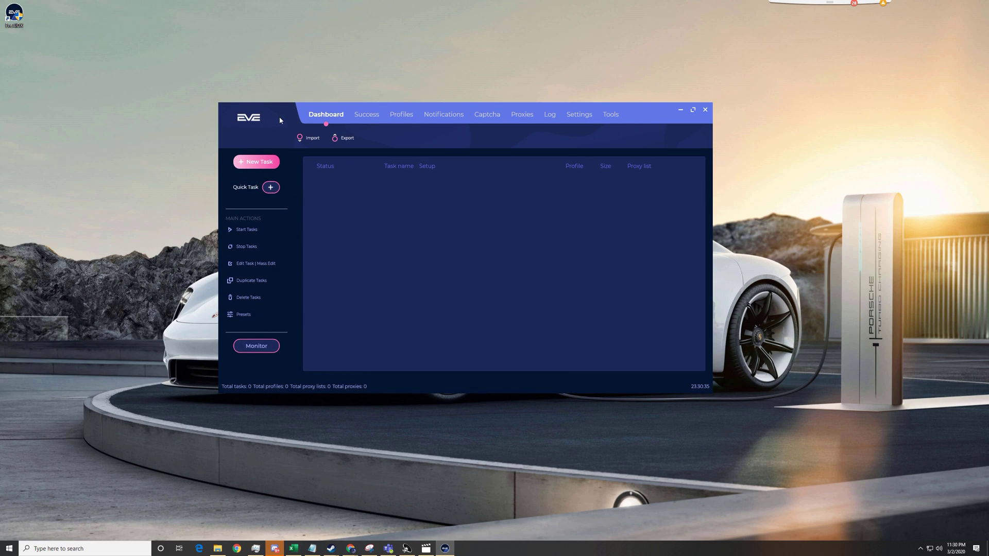
{"action": "left_click_drag", "start_coordinate": [282, 114], "coordinate": [246, 135]}
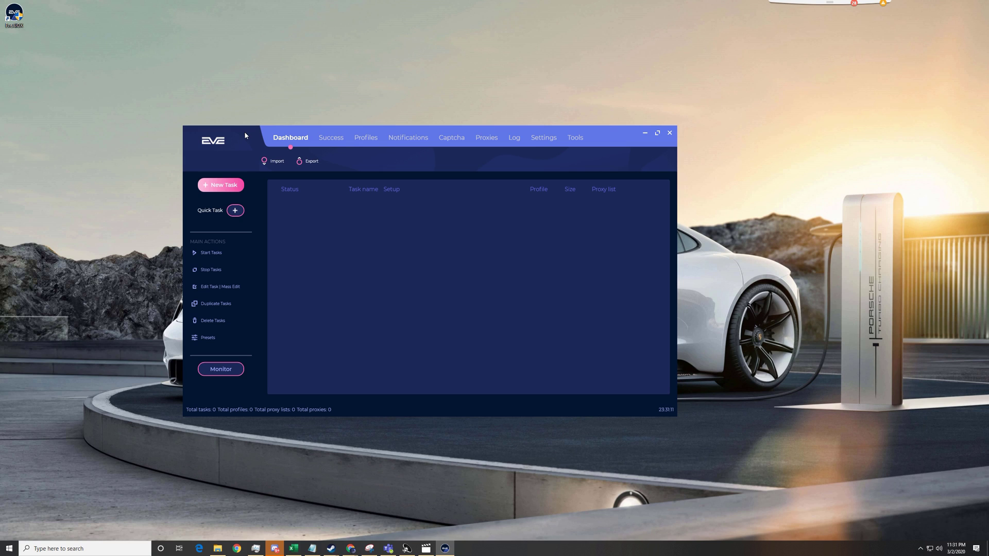
{"action": "left_click_drag", "start_coordinate": [246, 135], "coordinate": [263, 136]}
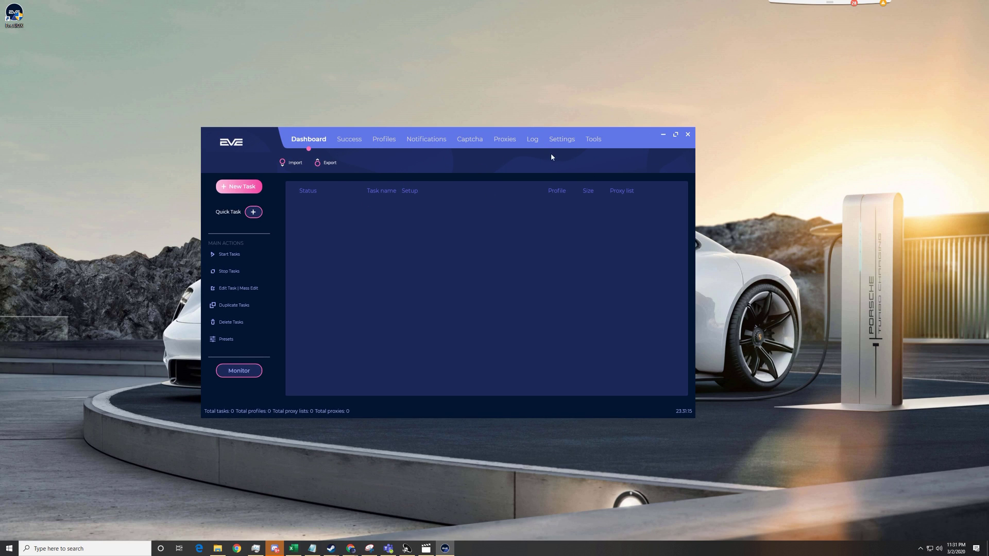
Step: Go to the Settings page and check the quick task Profile choices without changing them
{"action": "left_click", "coordinate": [563, 141]}
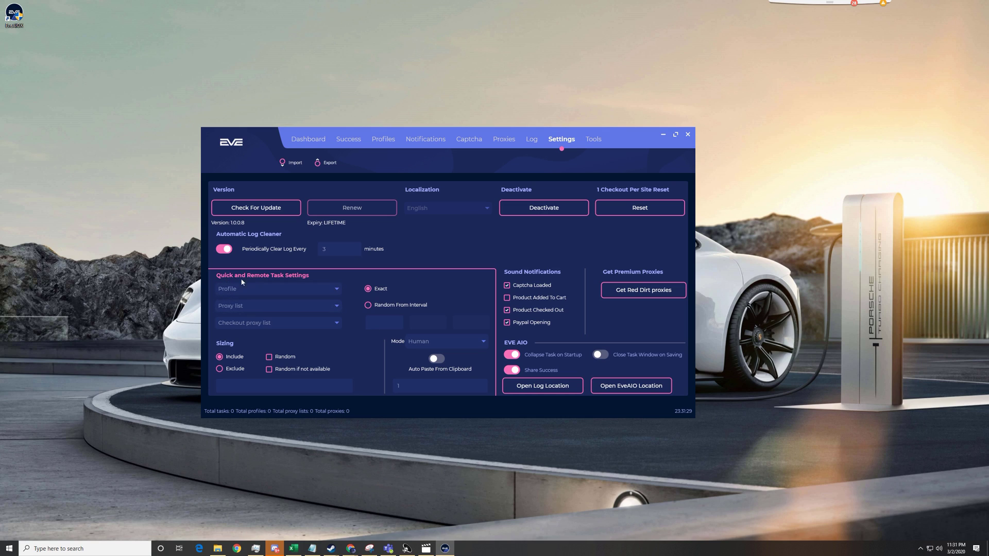
{"action": "left_click", "coordinate": [268, 288]}
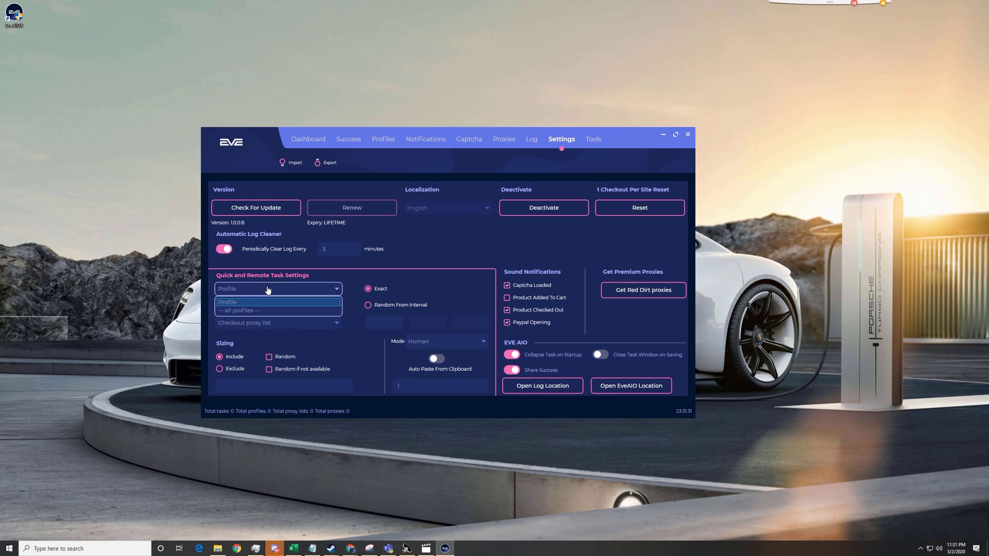
{"action": "left_click", "coordinate": [267, 296]}
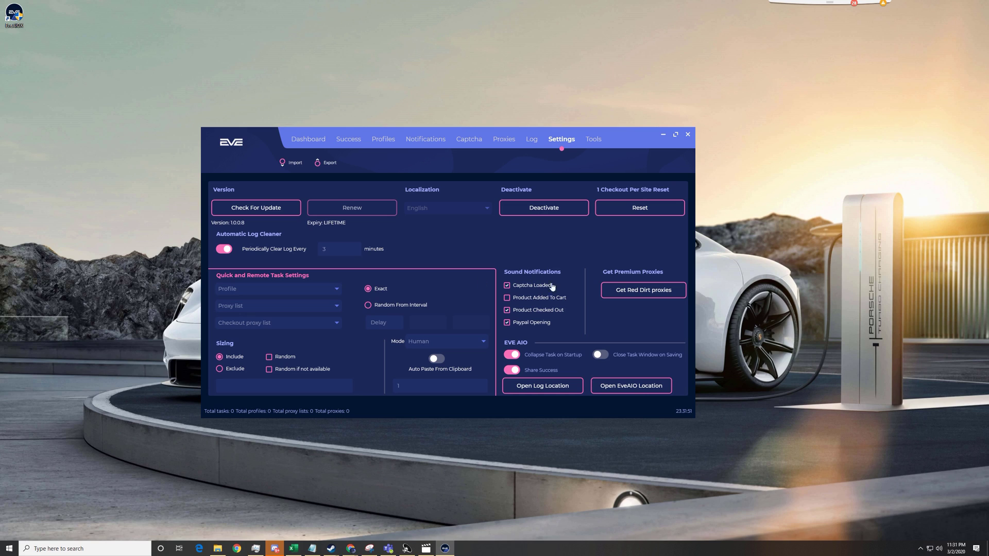
Step: Set the quick task mode to Manual after trying Api and Human
{"action": "left_click", "coordinate": [430, 344]}
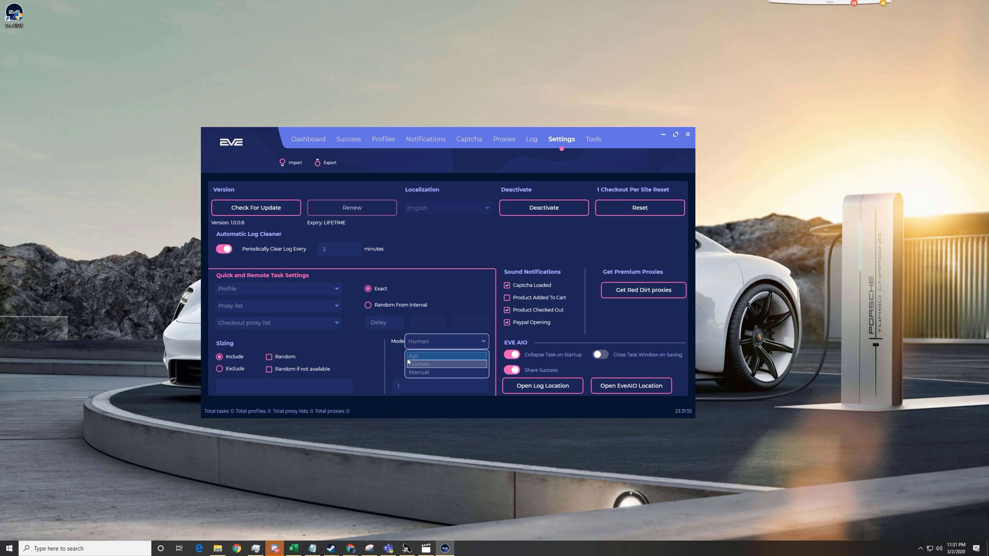
{"action": "left_click", "coordinate": [432, 357]}
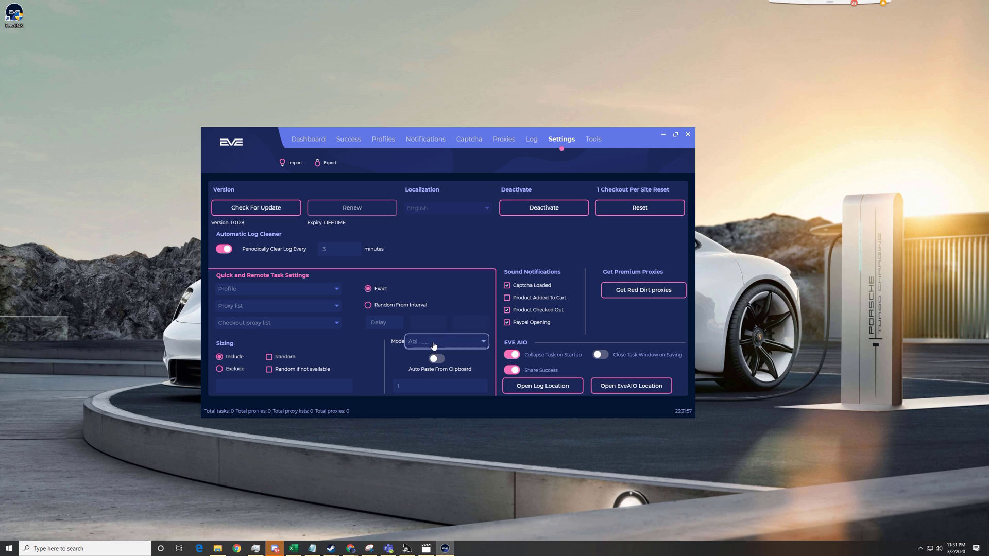
{"action": "left_click", "coordinate": [435, 342]}
{"action": "left_click", "coordinate": [428, 364]}
{"action": "left_click", "coordinate": [430, 343]}
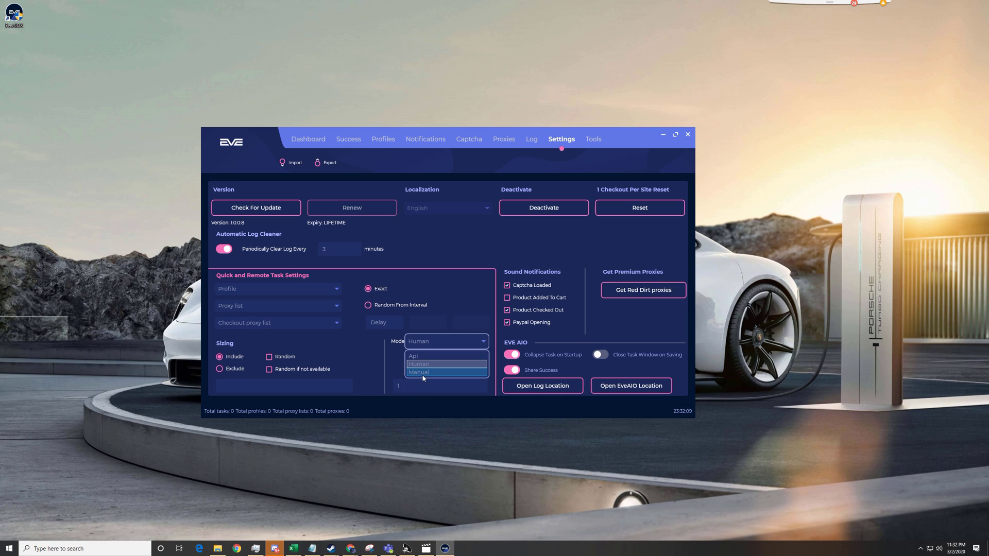
{"action": "left_click", "coordinate": [422, 373]}
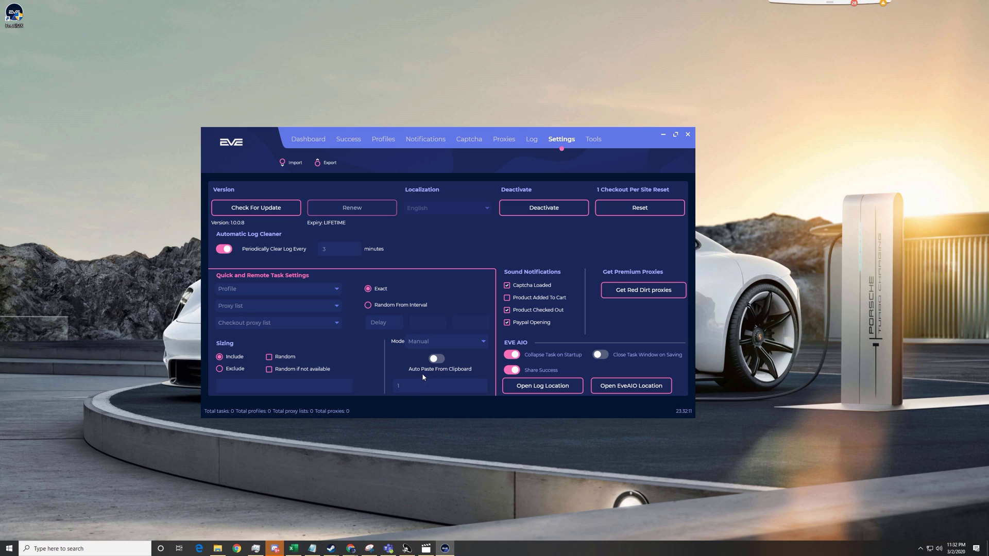
{"action": "left_click", "coordinate": [425, 346]}
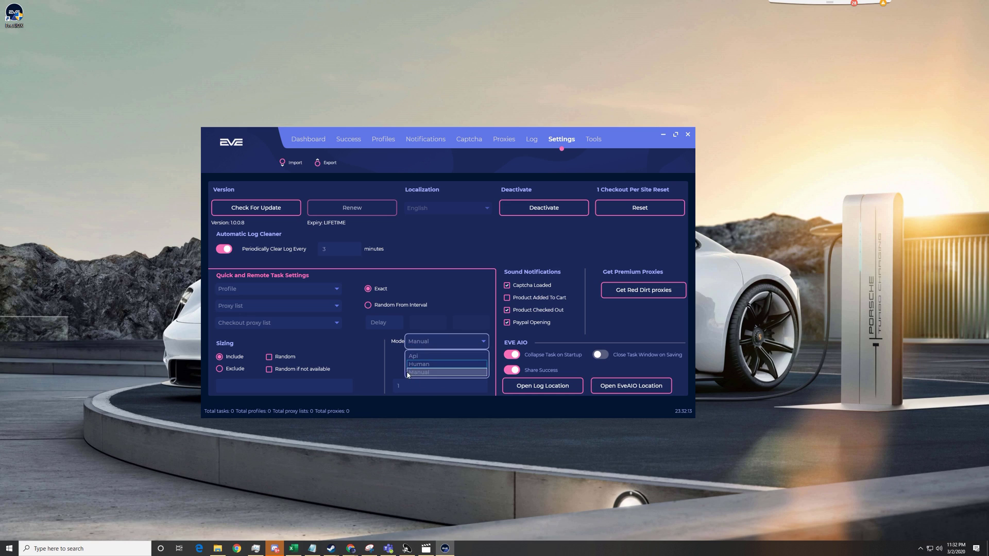
{"action": "left_click", "coordinate": [390, 365]}
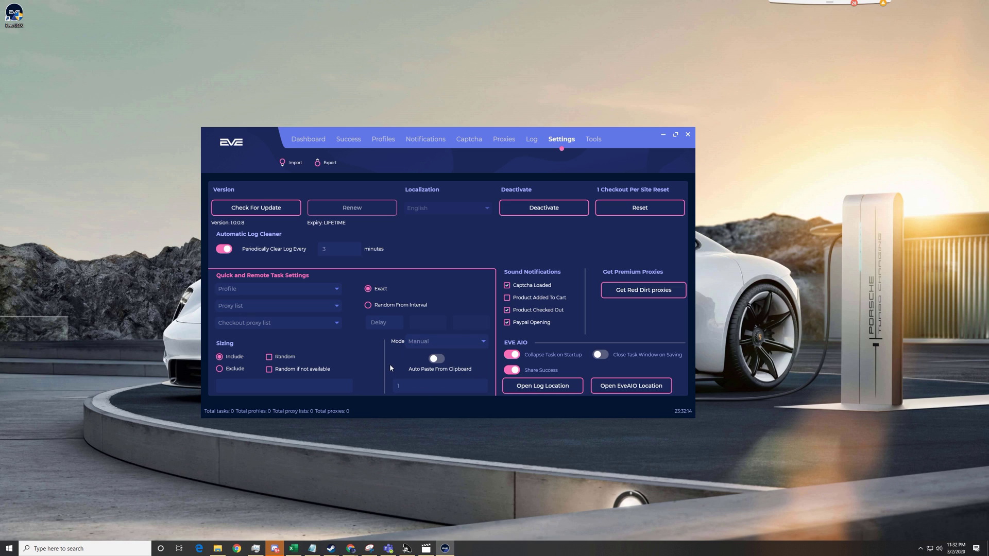
Step: Toggle Auto Paste From Clipboard repeatedly, leaving it off, then select the quick task value 1
{"action": "left_click", "coordinate": [434, 361]}
{"action": "left_click", "coordinate": [436, 360]}
{"action": "left_click", "coordinate": [438, 359]}
{"action": "left_click", "coordinate": [439, 359]}
{"action": "left_click", "coordinate": [439, 359]}
{"action": "left_click", "coordinate": [439, 359]}
{"action": "left_click", "coordinate": [439, 359]}
{"action": "left_click", "coordinate": [438, 359]}
{"action": "left_click", "coordinate": [438, 359]}
{"action": "left_click", "coordinate": [438, 359]}
{"action": "left_click", "coordinate": [410, 384]}
Step: Go to the Tools page and click into the Knowledge Base search
{"action": "left_click", "coordinate": [600, 138]}
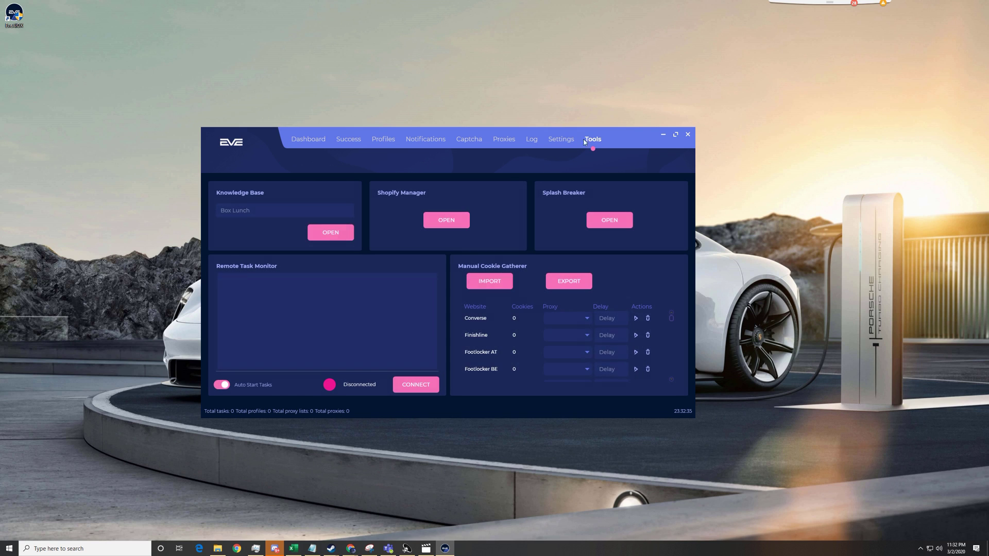
{"action": "left_click_drag", "start_coordinate": [262, 137], "coordinate": [252, 138]}
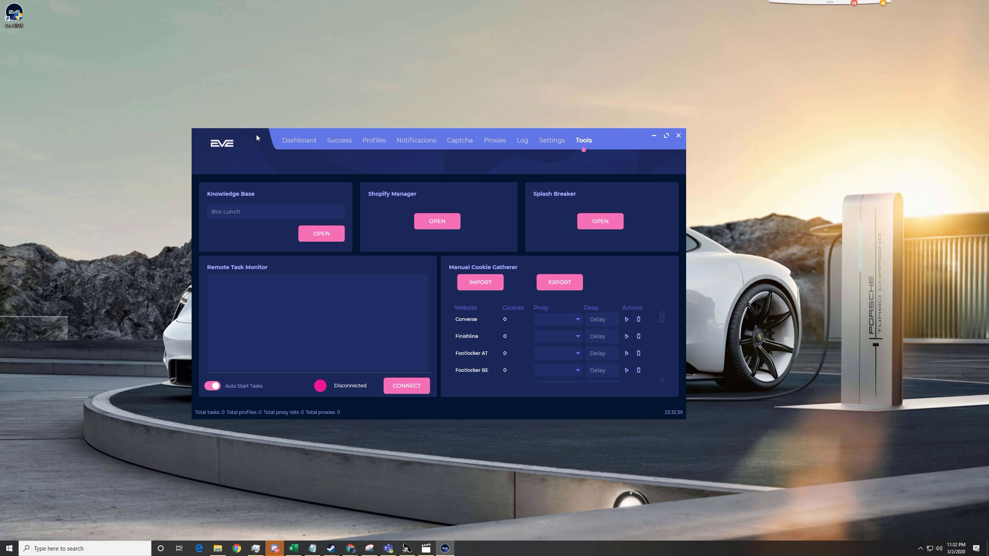
{"action": "left_click", "coordinate": [239, 210]}
Step: Browse the Shopify Manager's store list and country choices, then close it unchanged
{"action": "left_click", "coordinate": [438, 222]}
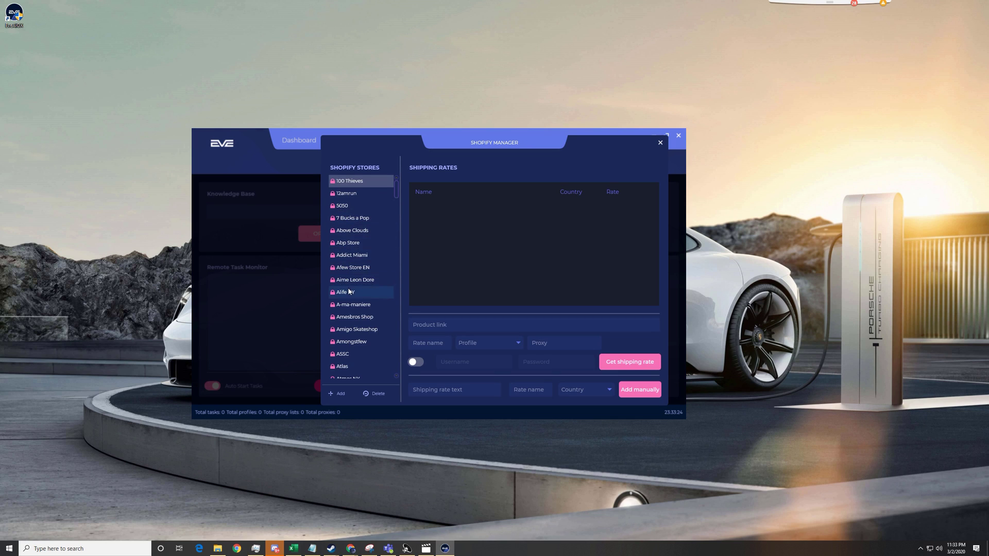
{"action": "scroll", "coordinate": [353, 289], "scroll_direction": "down", "scroll_amount": 15}
{"action": "scroll", "coordinate": [348, 303], "scroll_direction": "down", "scroll_amount": 10}
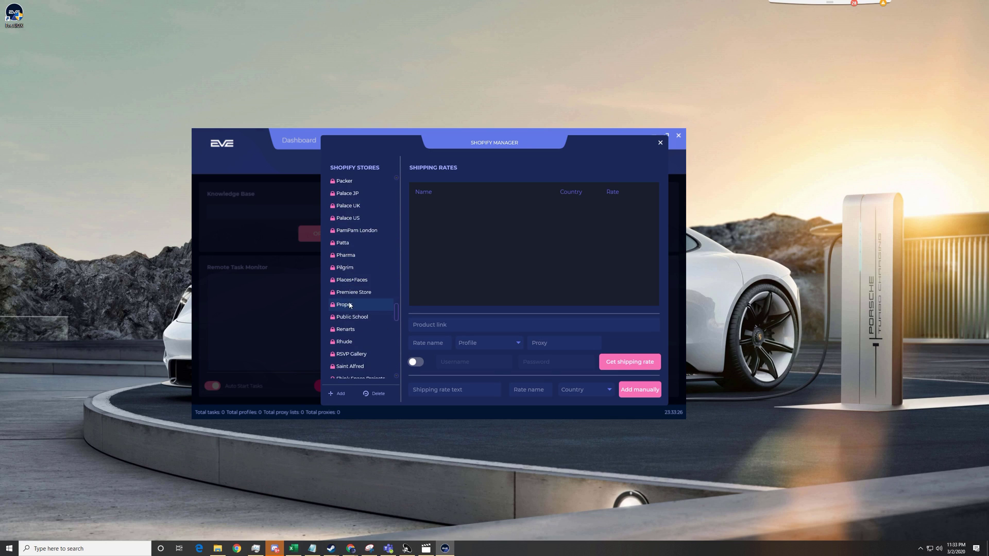
{"action": "scroll", "coordinate": [350, 309], "scroll_direction": "up", "scroll_amount": 8}
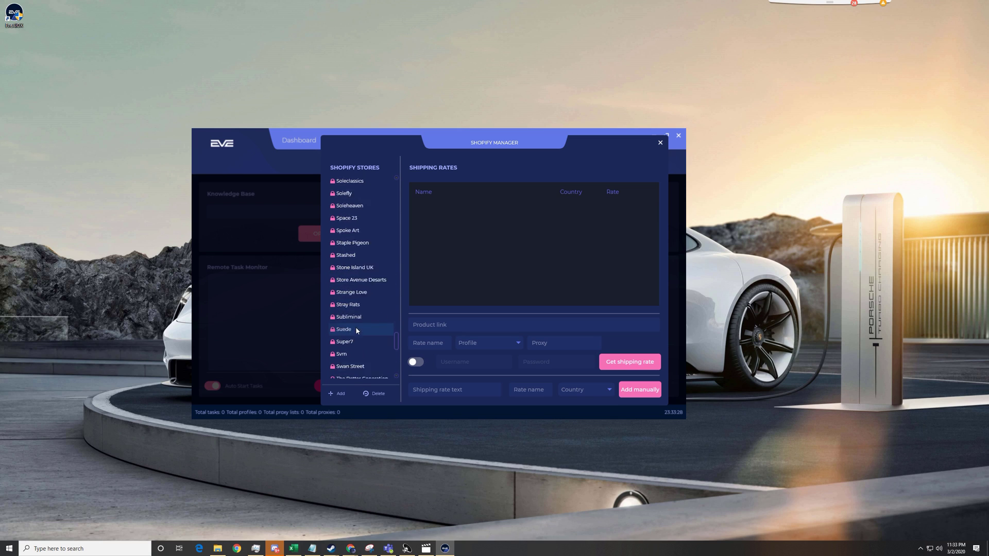
{"action": "scroll", "coordinate": [350, 279], "scroll_direction": "up", "scroll_amount": 6}
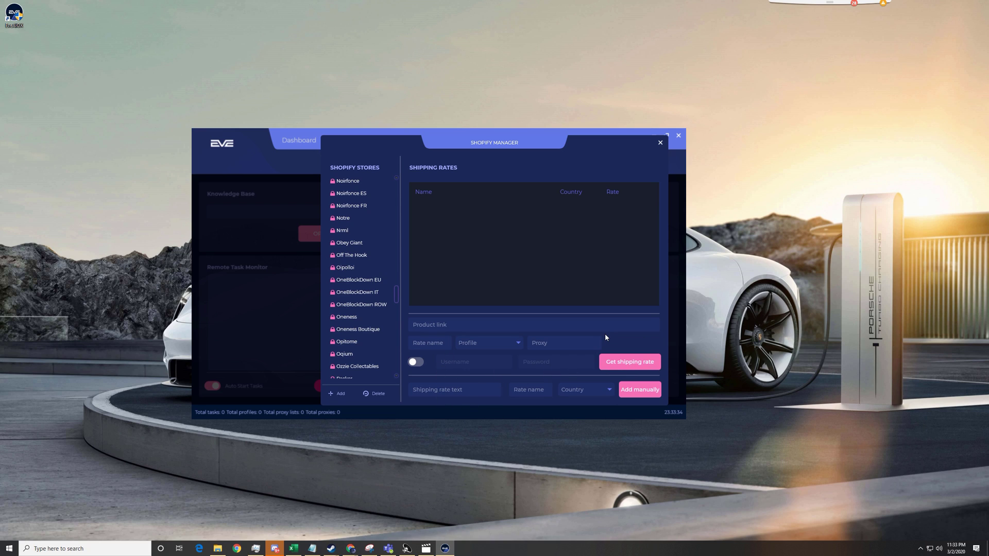
{"action": "scroll", "coordinate": [360, 277], "scroll_direction": "up", "scroll_amount": 10}
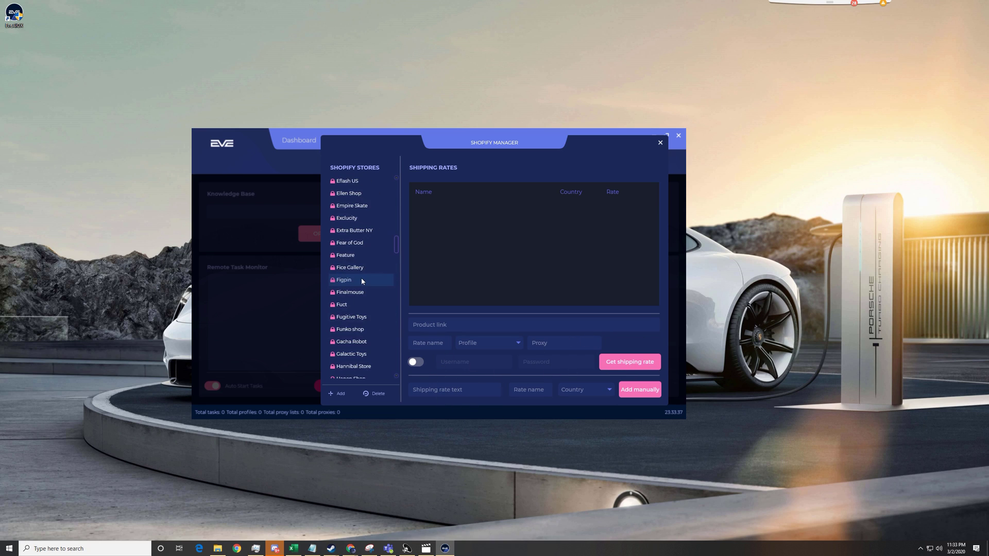
{"action": "scroll", "coordinate": [397, 243], "scroll_direction": "up", "scroll_amount": 10}
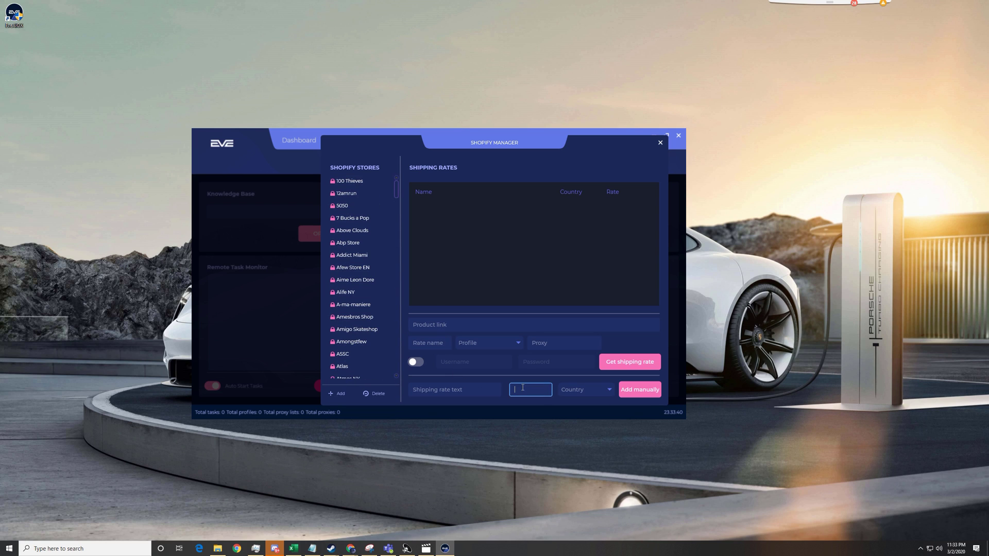
{"action": "left_click", "coordinate": [578, 390]}
{"action": "left_click", "coordinate": [512, 257]}
{"action": "left_click", "coordinate": [659, 142]}
Step: In Splash Breaker, add 3 browsers with the link FOOTLOCKER.COM
{"action": "left_click", "coordinate": [600, 222]}
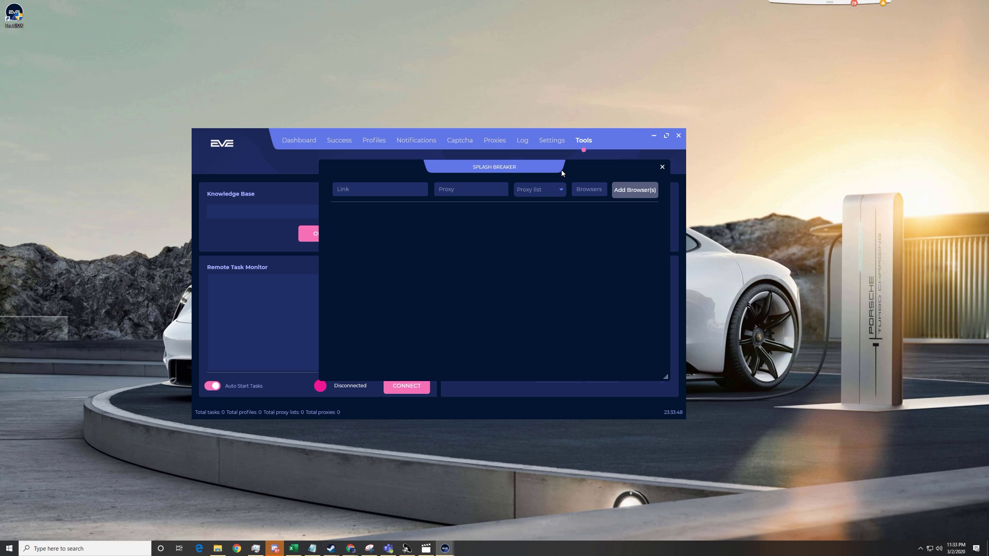
{"action": "left_click_drag", "start_coordinate": [589, 166], "coordinate": [462, 81]}
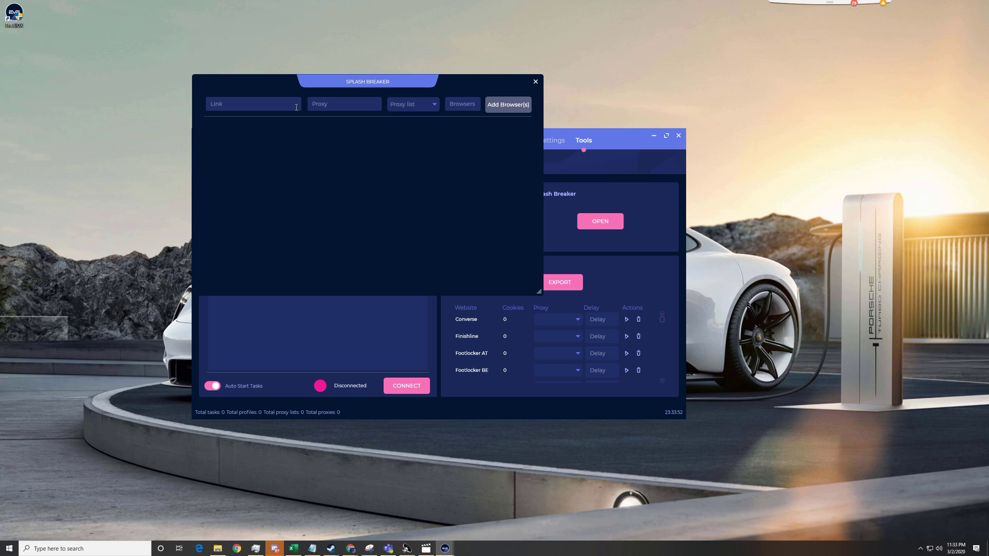
{"action": "left_click", "coordinate": [435, 110]}
{"action": "left_click", "coordinate": [278, 103]}
{"action": "type", "text": "FOOTL"}
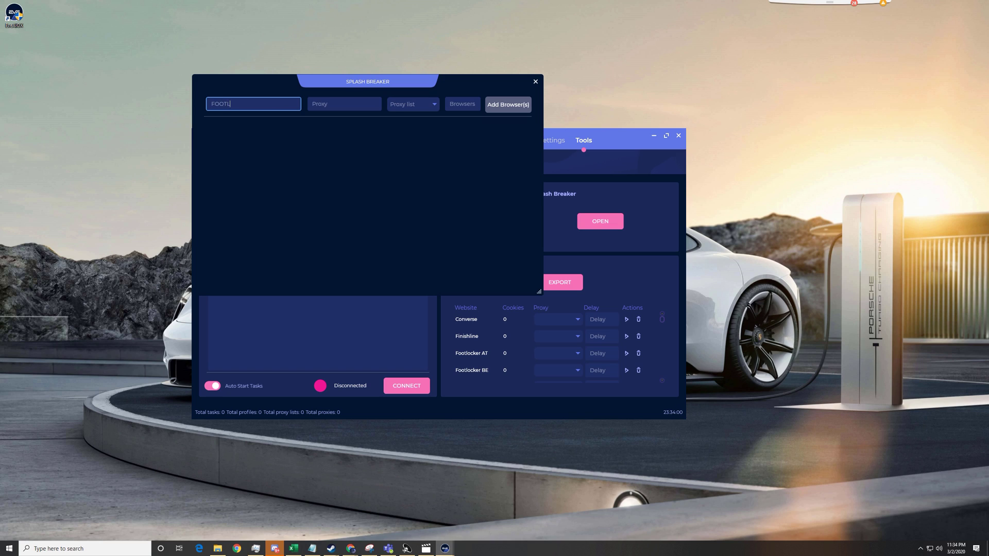
{"action": "type", "text": "OCKER.COM"}
{"action": "left_click", "coordinate": [398, 104]}
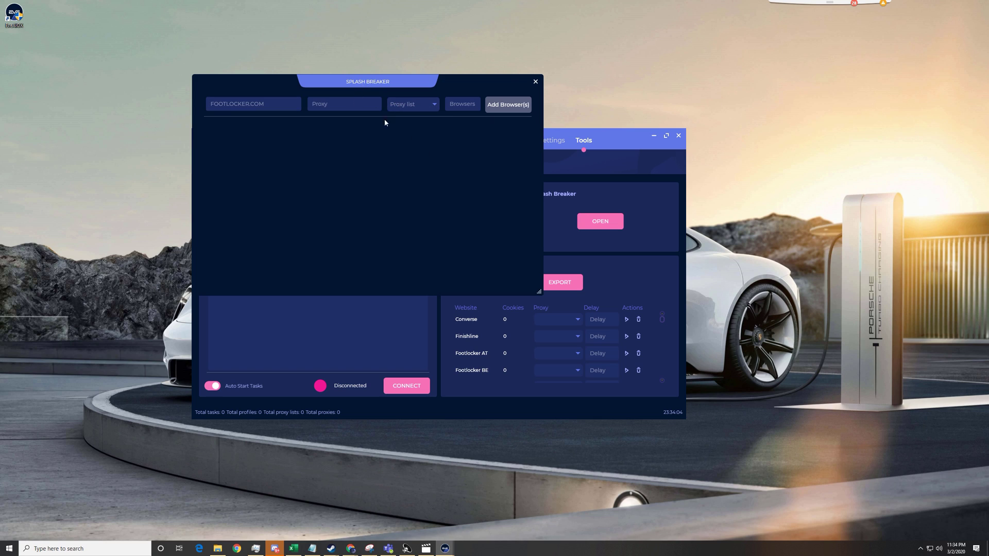
{"action": "left_click", "coordinate": [464, 105]}
{"action": "type", "text": "3"}
{"action": "left_click", "coordinate": [505, 108]}
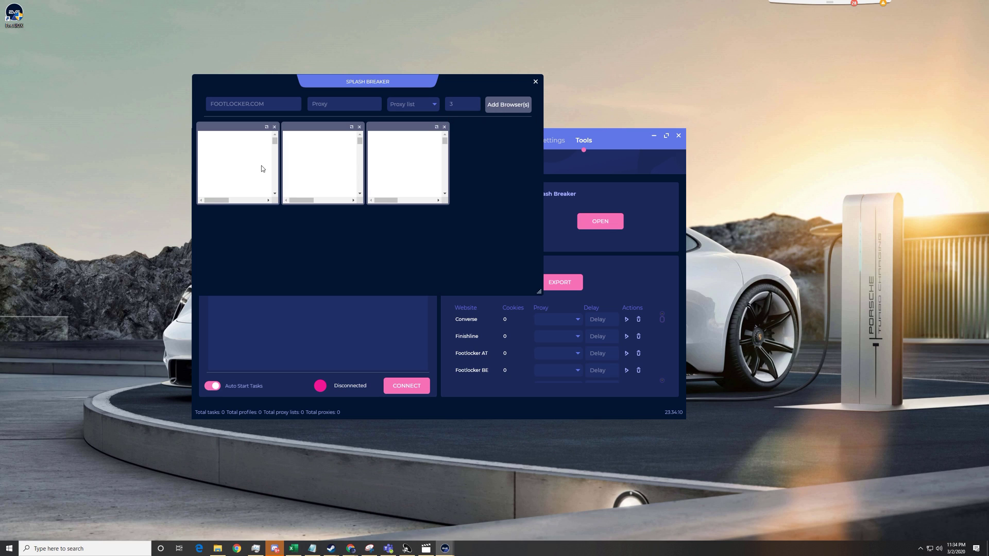
{"action": "scroll", "coordinate": [261, 165], "scroll_direction": "down", "scroll_amount": 3}
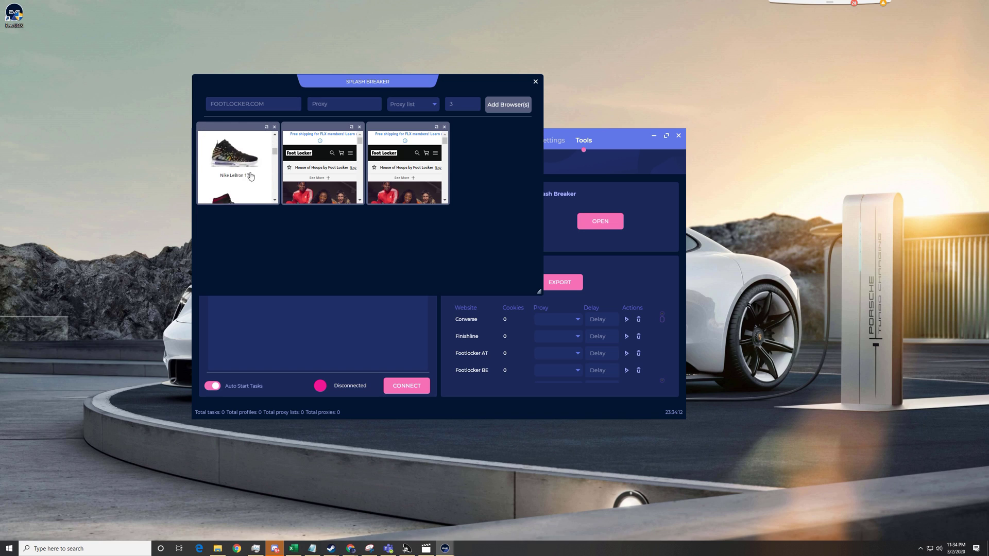
{"action": "scroll", "coordinate": [246, 166], "scroll_direction": "up", "scroll_amount": 3}
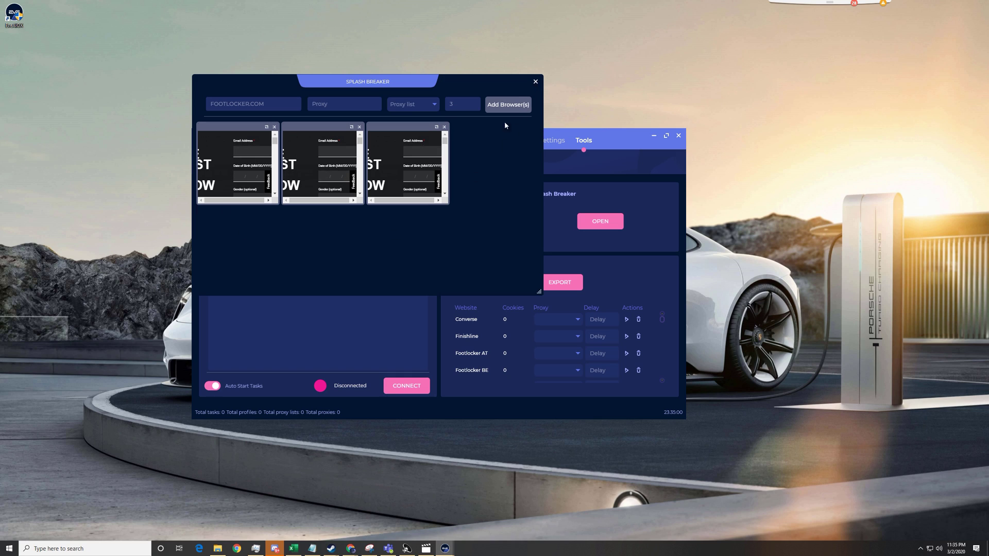
Step: Close Splash Breaker and return to the empty Dashboard task list
{"action": "left_click", "coordinate": [535, 82]}
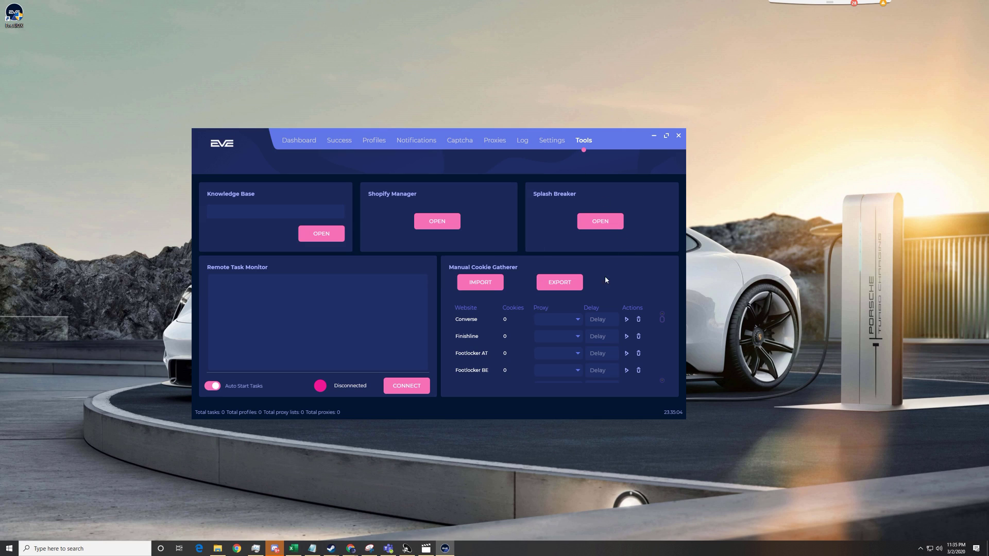
{"action": "scroll", "coordinate": [536, 344], "scroll_direction": "down", "scroll_amount": 5}
{"action": "scroll", "coordinate": [540, 348], "scroll_direction": "down", "scroll_amount": 5}
{"action": "scroll", "coordinate": [524, 361], "scroll_direction": "up", "scroll_amount": 8}
{"action": "scroll", "coordinate": [521, 340], "scroll_direction": "down", "scroll_amount": 5}
{"action": "scroll", "coordinate": [521, 341], "scroll_direction": "down", "scroll_amount": 5}
{"action": "scroll", "coordinate": [516, 348], "scroll_direction": "down", "scroll_amount": 3}
{"action": "scroll", "coordinate": [526, 354], "scroll_direction": "down", "scroll_amount": 5}
{"action": "scroll", "coordinate": [524, 357], "scroll_direction": "up", "scroll_amount": 10}
{"action": "scroll", "coordinate": [524, 361], "scroll_direction": "up", "scroll_amount": 3}
{"action": "scroll", "coordinate": [524, 357], "scroll_direction": "down", "scroll_amount": 15}
{"action": "scroll", "coordinate": [567, 353], "scroll_direction": "up", "scroll_amount": 10}
{"action": "scroll", "coordinate": [566, 342], "scroll_direction": "up", "scroll_amount": 3}
{"action": "left_click", "coordinate": [296, 143]}
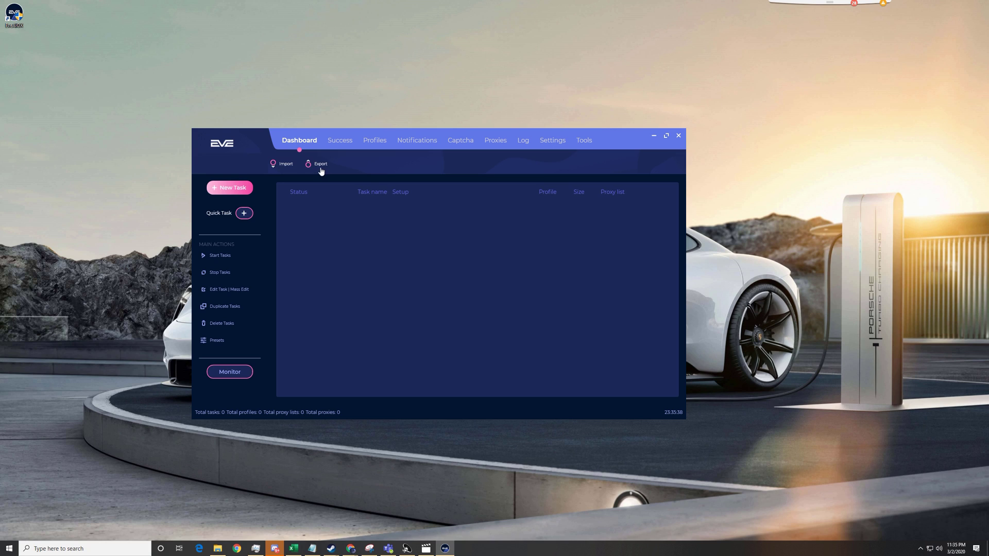
Step: Start a new task, keeping Shopify as the platform
{"action": "left_click", "coordinate": [229, 189]}
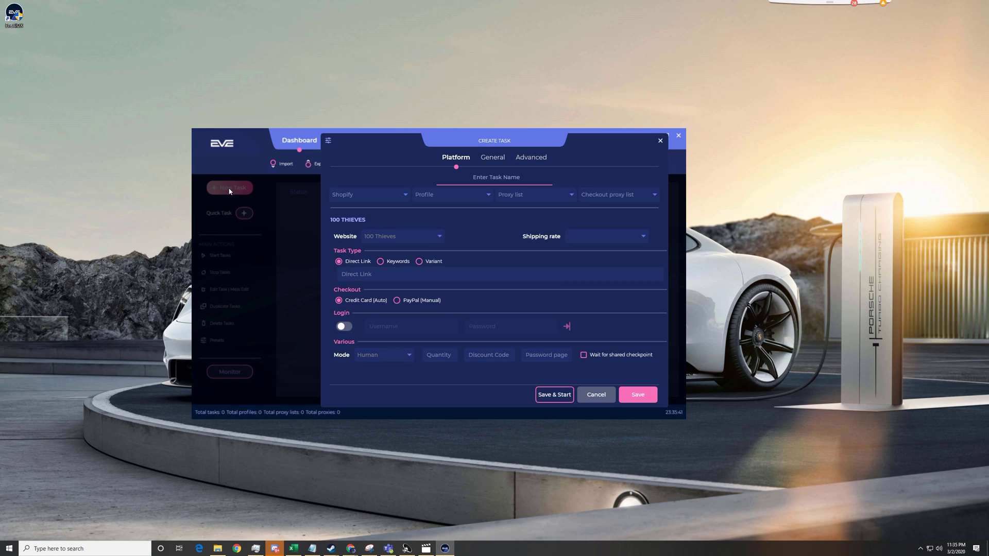
{"action": "left_click", "coordinate": [361, 198]}
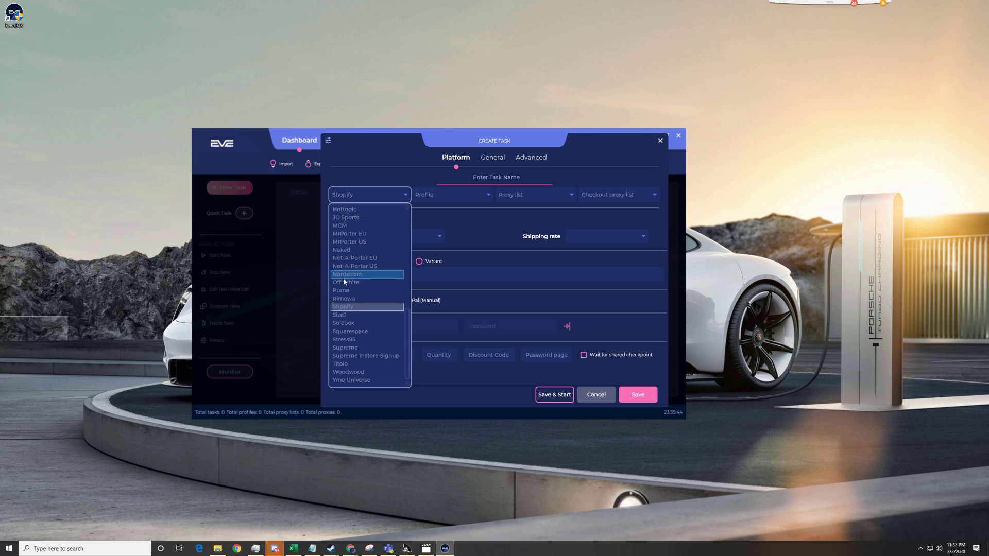
{"action": "scroll", "coordinate": [380, 292], "scroll_direction": "up", "scroll_amount": 5}
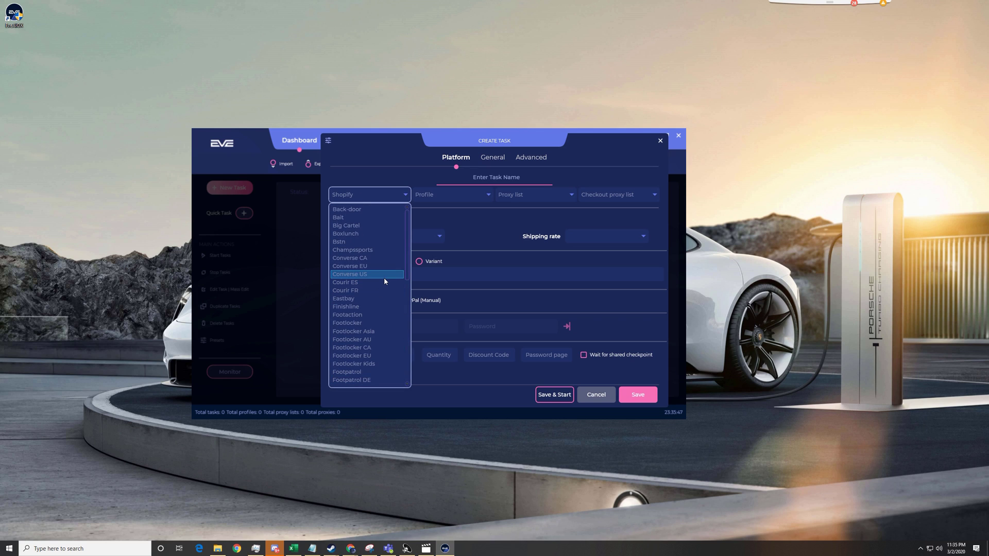
{"action": "scroll", "coordinate": [384, 287], "scroll_direction": "down", "scroll_amount": 5}
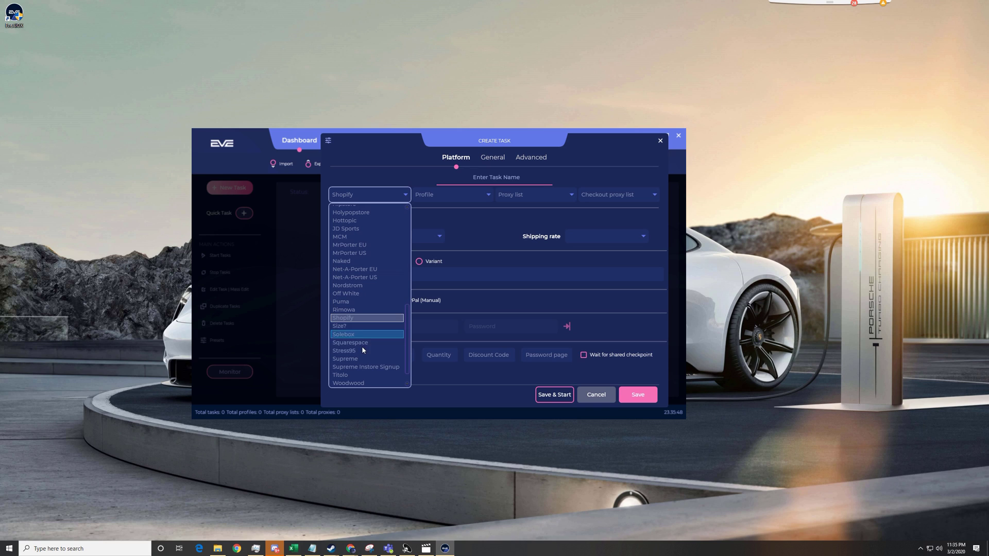
{"action": "left_click", "coordinate": [355, 319]}
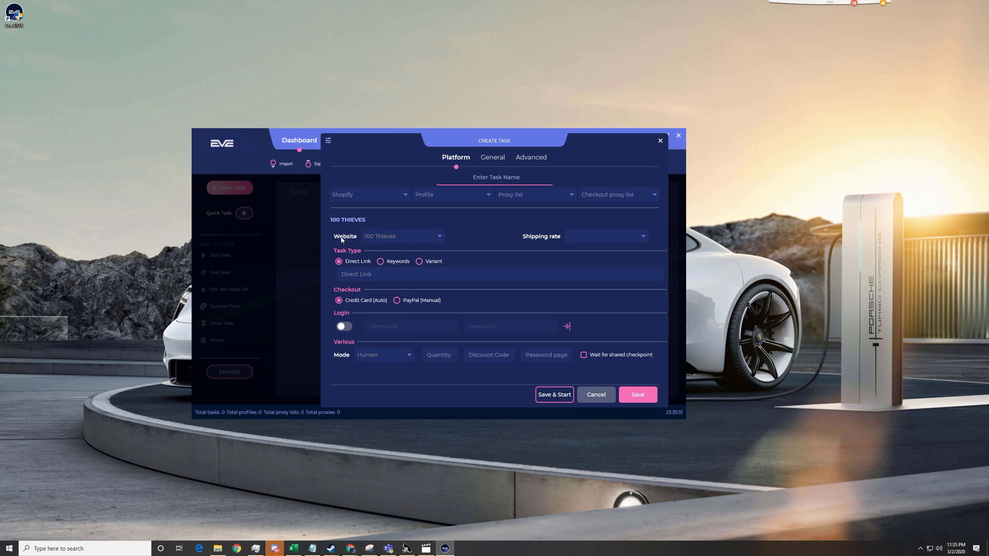
Step: Choose Trophy Room Store as the Shopify website
{"action": "left_click", "coordinate": [389, 237]}
{"action": "scroll", "coordinate": [415, 331], "scroll_direction": "down", "scroll_amount": 2}
{"action": "scroll", "coordinate": [416, 330], "scroll_direction": "down", "scroll_amount": 15}
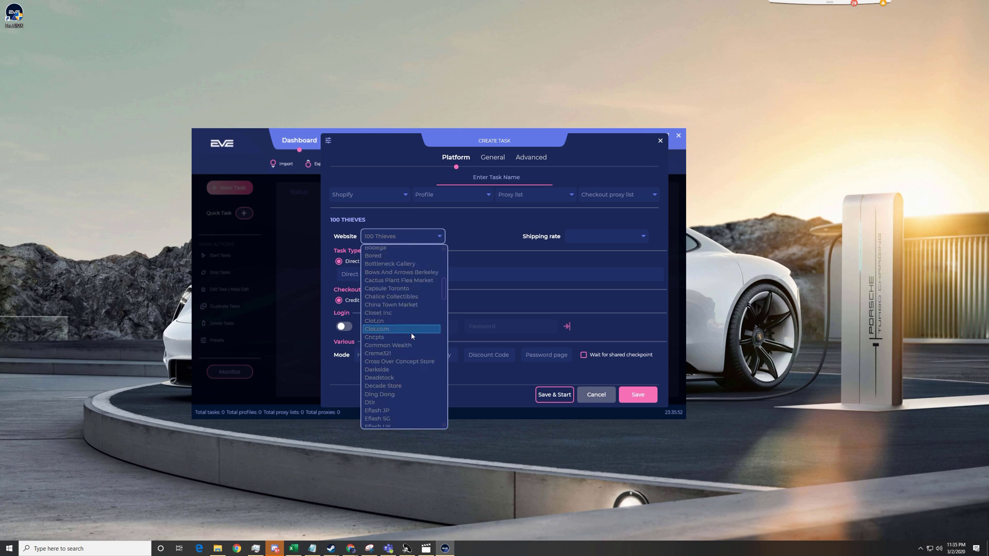
{"action": "scroll", "coordinate": [420, 371], "scroll_direction": "down", "scroll_amount": 12}
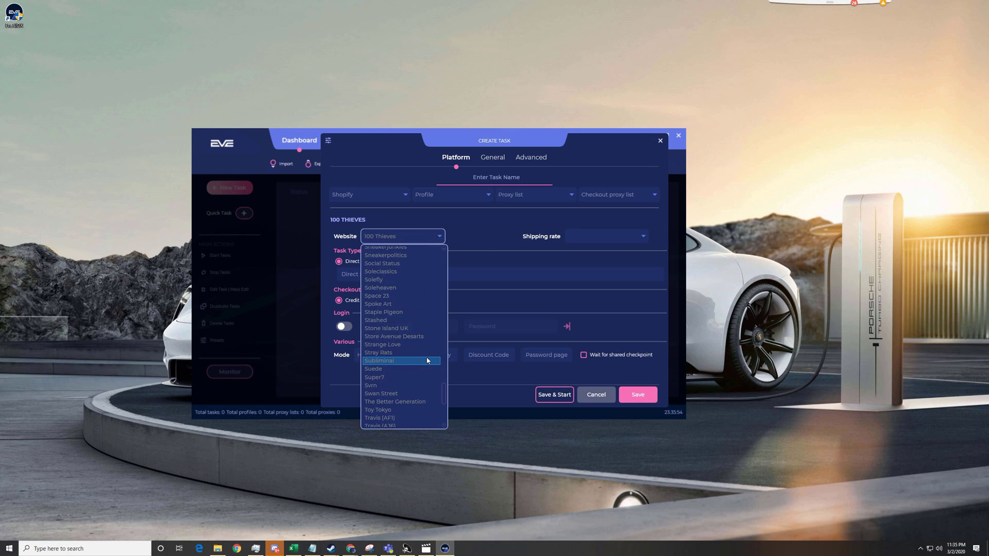
{"action": "scroll", "coordinate": [422, 357], "scroll_direction": "down", "scroll_amount": 2}
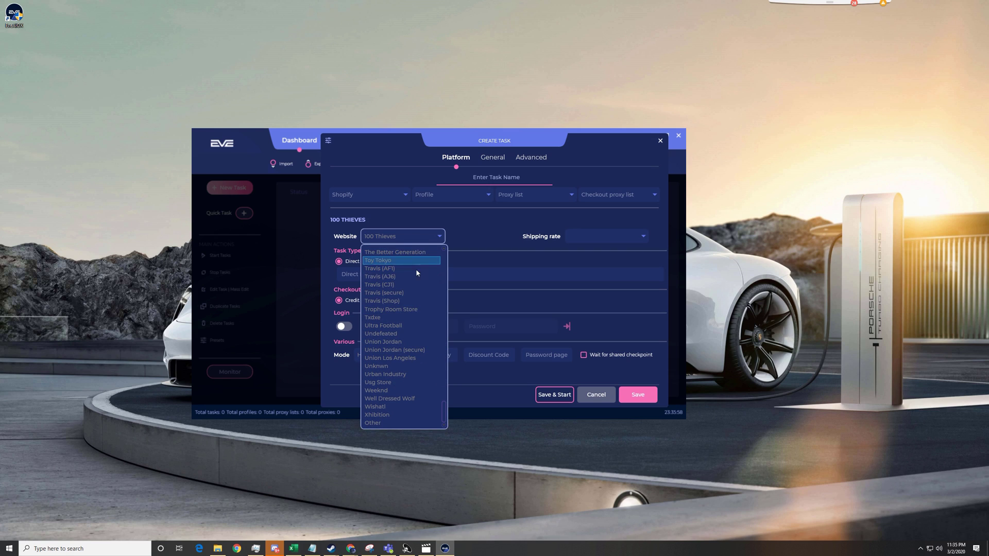
{"action": "left_click", "coordinate": [425, 309]}
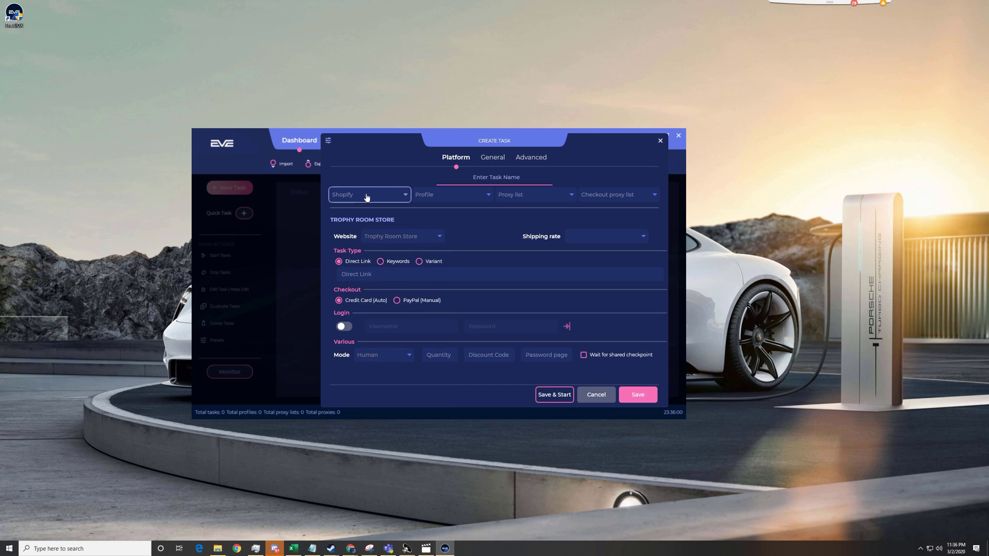
Step: Scroll through the list of supported platforms without changing the selection
{"action": "left_click", "coordinate": [356, 195]}
{"action": "scroll", "coordinate": [371, 245], "scroll_direction": "up", "scroll_amount": 10}
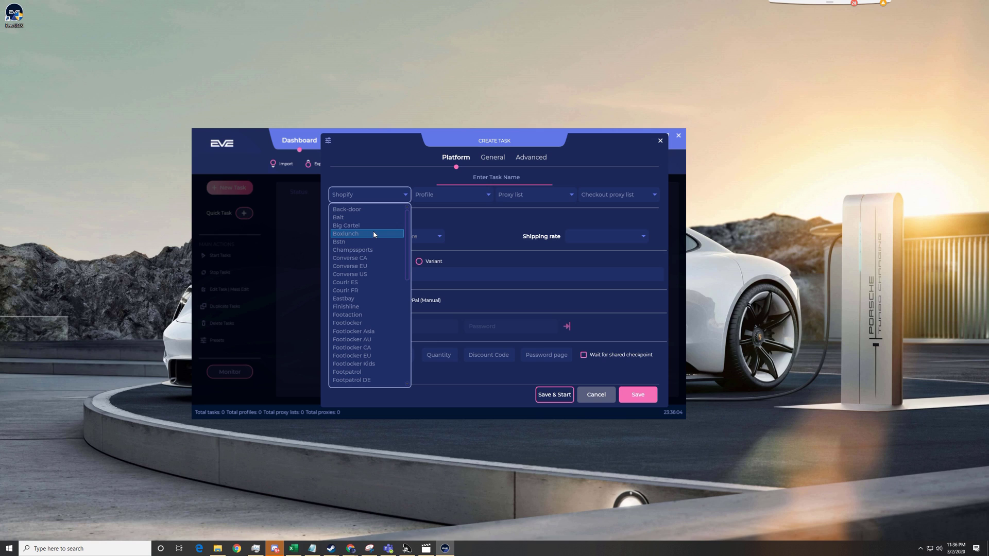
{"action": "scroll", "coordinate": [373, 230], "scroll_direction": "down", "scroll_amount": 10}
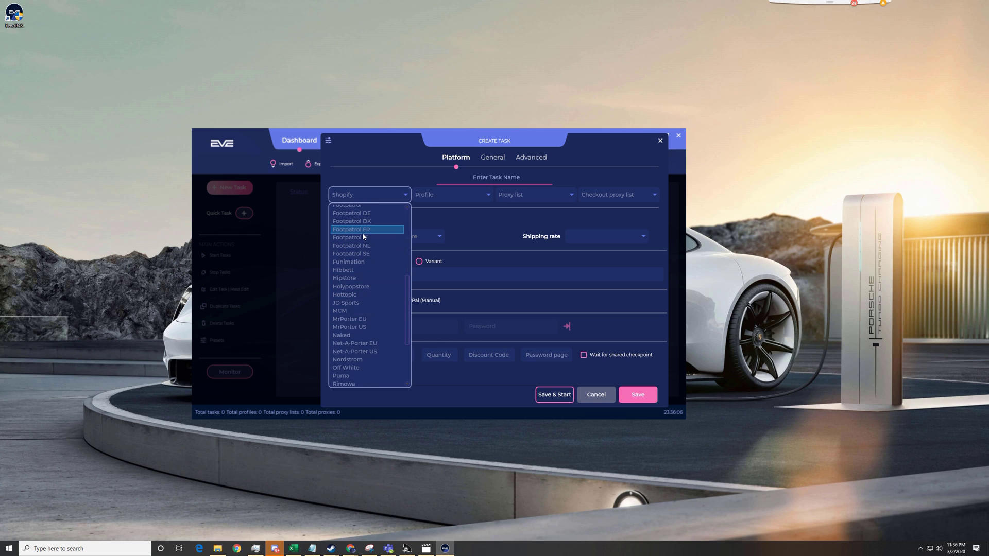
{"action": "scroll", "coordinate": [376, 268], "scroll_direction": "up", "scroll_amount": 2}
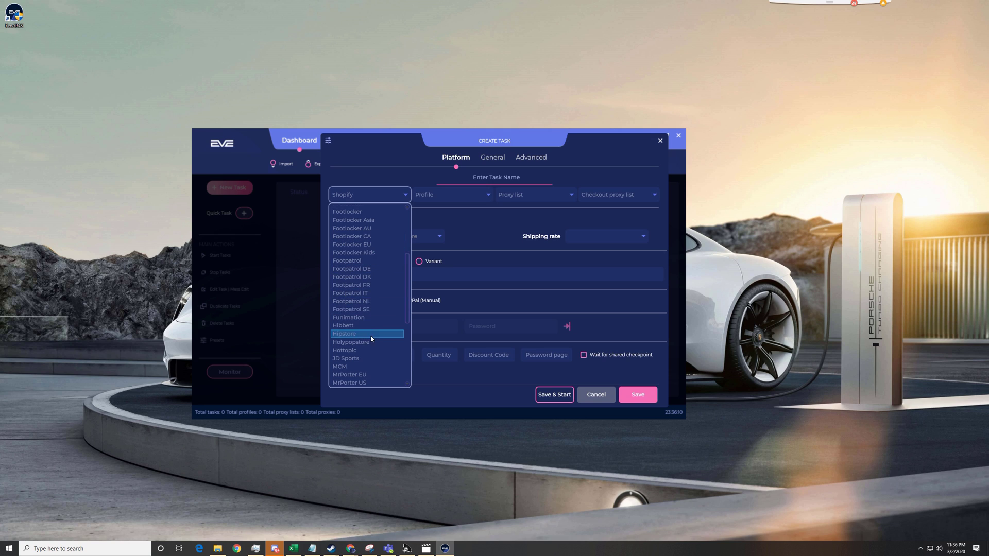
{"action": "scroll", "coordinate": [369, 335], "scroll_direction": "down", "scroll_amount": 2}
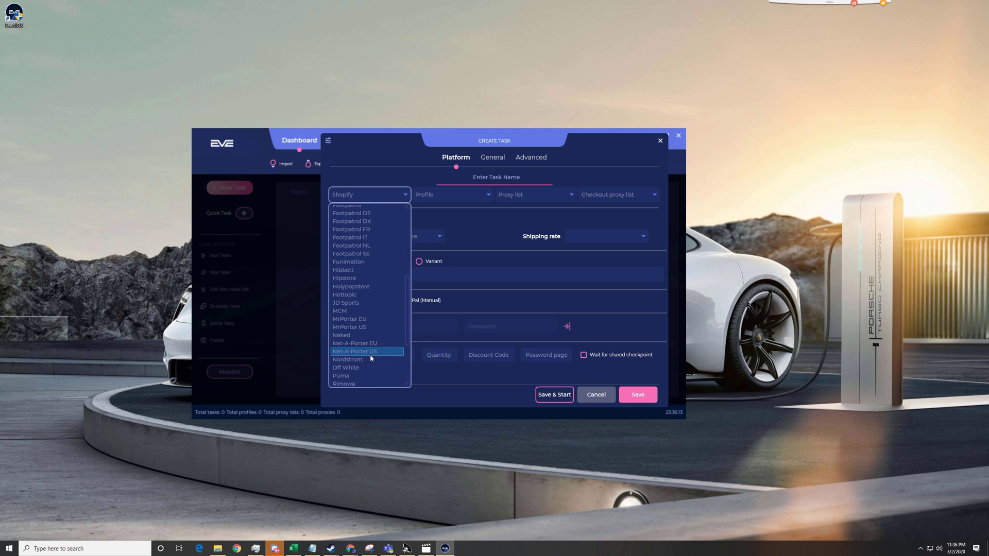
{"action": "scroll", "coordinate": [367, 325], "scroll_direction": "down", "scroll_amount": 3}
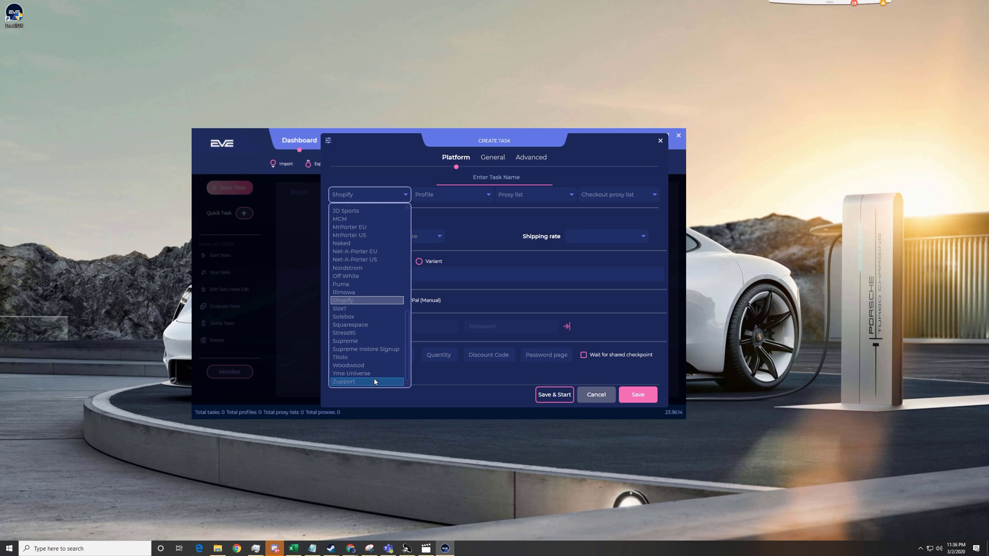
{"action": "scroll", "coordinate": [375, 370], "scroll_direction": "up", "scroll_amount": 5}
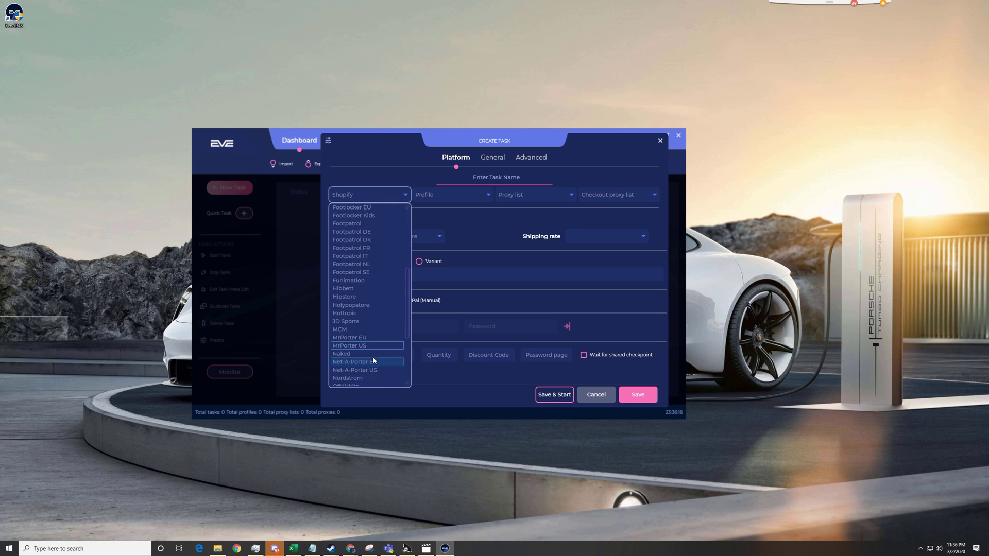
{"action": "scroll", "coordinate": [373, 356], "scroll_direction": "down", "scroll_amount": 3}
{"action": "scroll", "coordinate": [368, 350], "scroll_direction": "up", "scroll_amount": 3}
{"action": "scroll", "coordinate": [367, 347], "scroll_direction": "up", "scroll_amount": 4}
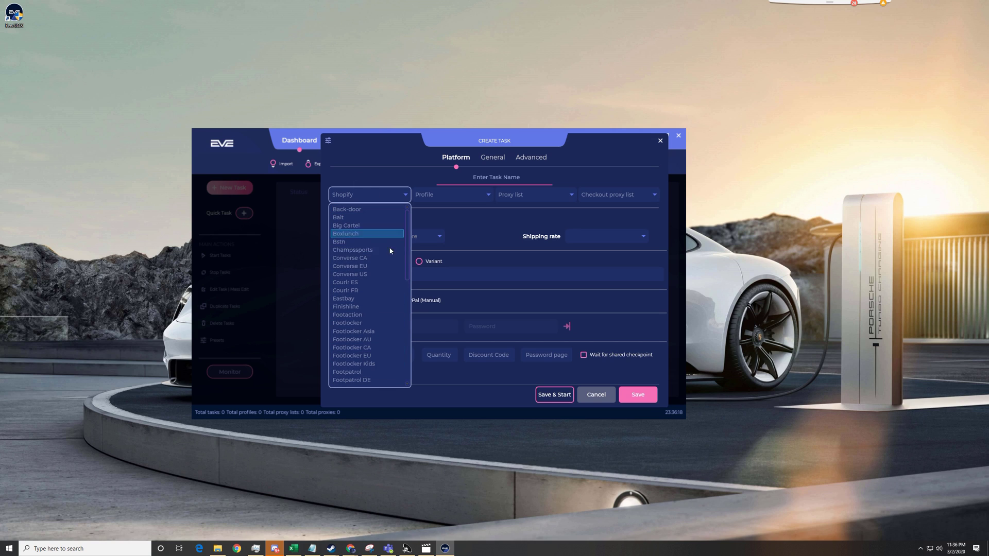
{"action": "scroll", "coordinate": [376, 309], "scroll_direction": "down", "scroll_amount": 3}
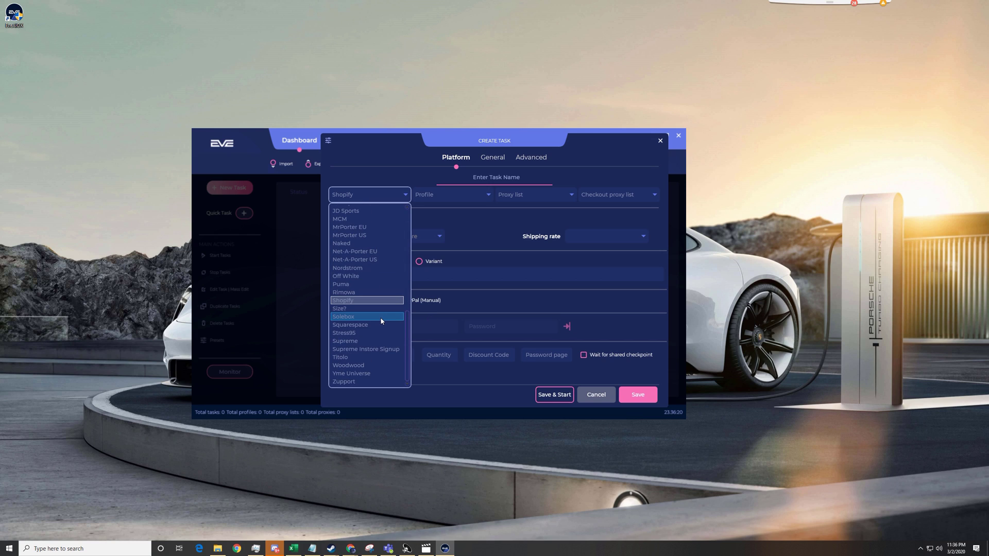
{"action": "scroll", "coordinate": [381, 320], "scroll_direction": "up", "scroll_amount": 4}
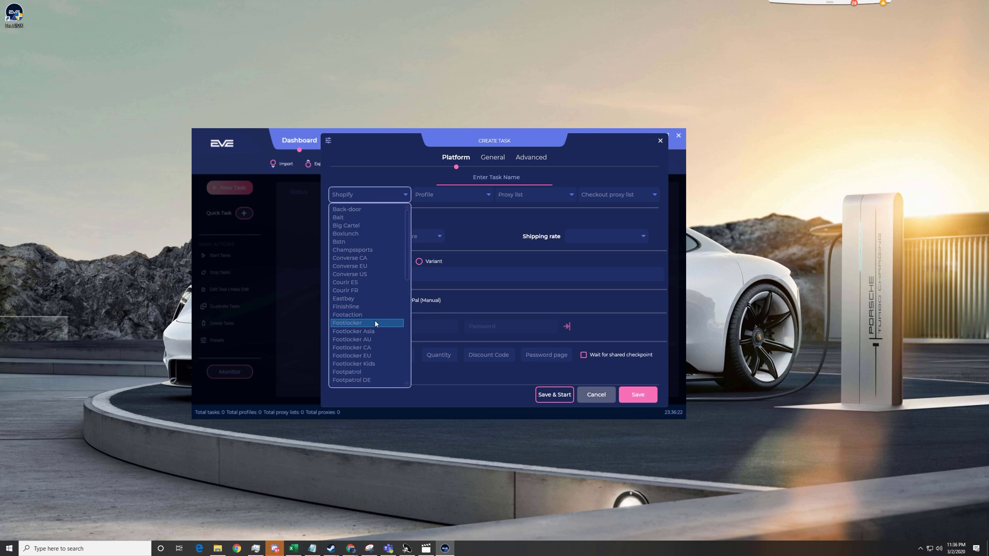
{"action": "mouse_move", "coordinate": [411, 223]}
{"action": "left_mouse_down"}
{"action": "mouse_move", "coordinate": [412, 282]}
{"action": "mouse_move", "coordinate": [420, 200]}
{"action": "mouse_move", "coordinate": [390, 307]}
{"action": "mouse_move", "coordinate": [403, 389]}
{"action": "mouse_move", "coordinate": [419, 212]}
{"action": "left_mouse_up"}
Step: Check the billing profiles and review the Platform, General and Advanced settings tabs
{"action": "left_click", "coordinate": [420, 213]}
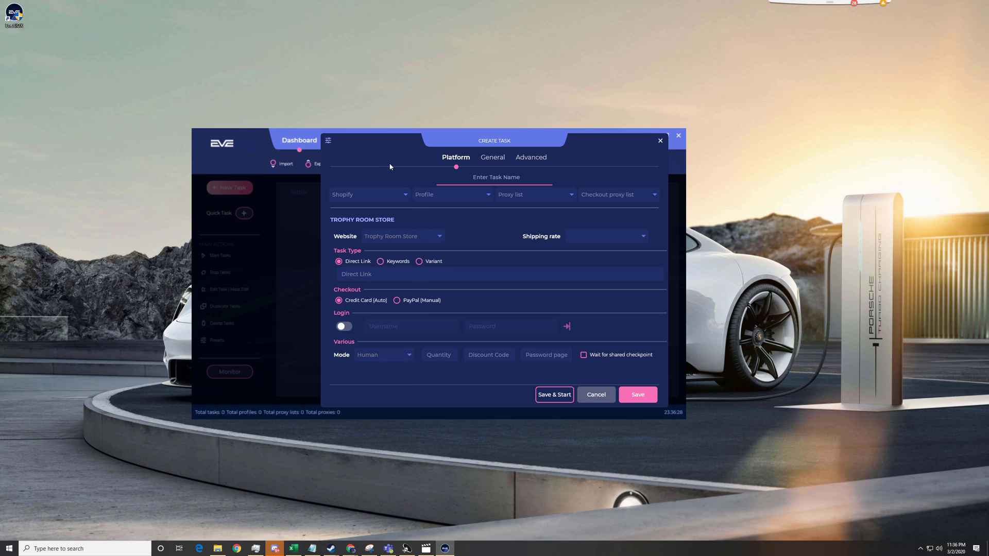
{"action": "left_click", "coordinate": [444, 202]}
{"action": "left_click", "coordinate": [492, 157]}
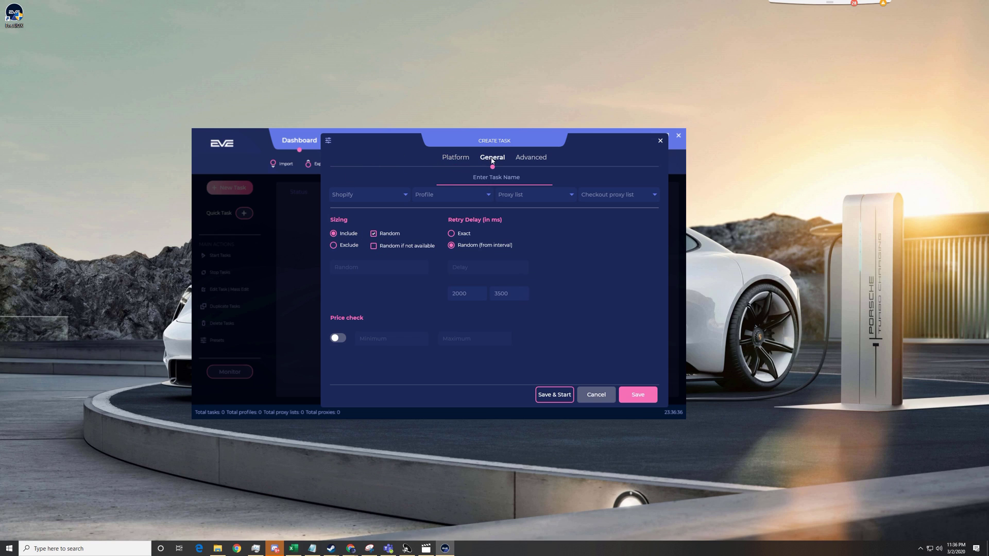
{"action": "left_click", "coordinate": [455, 158]}
{"action": "left_click", "coordinate": [491, 158]}
{"action": "left_click", "coordinate": [529, 158]}
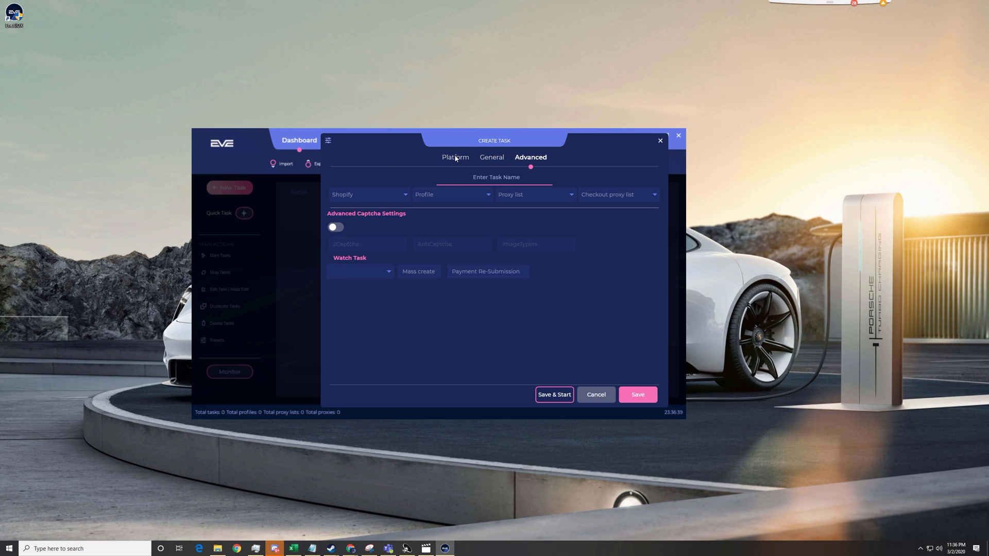
{"action": "left_click", "coordinate": [456, 157]}
{"action": "left_click", "coordinate": [495, 158]}
{"action": "left_click", "coordinate": [456, 158]}
{"action": "left_click", "coordinate": [492, 158]}
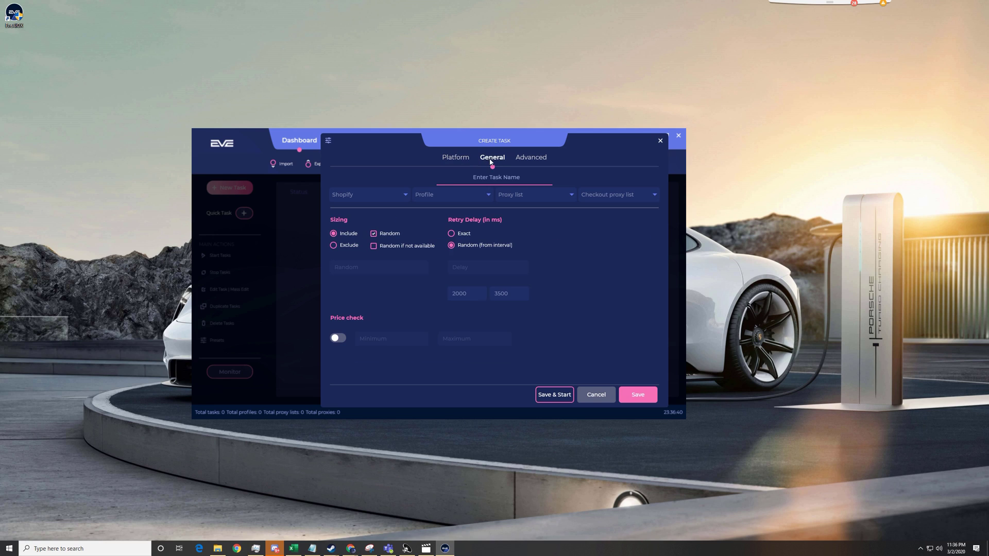
{"action": "left_click", "coordinate": [532, 160]}
{"action": "left_click", "coordinate": [458, 158]}
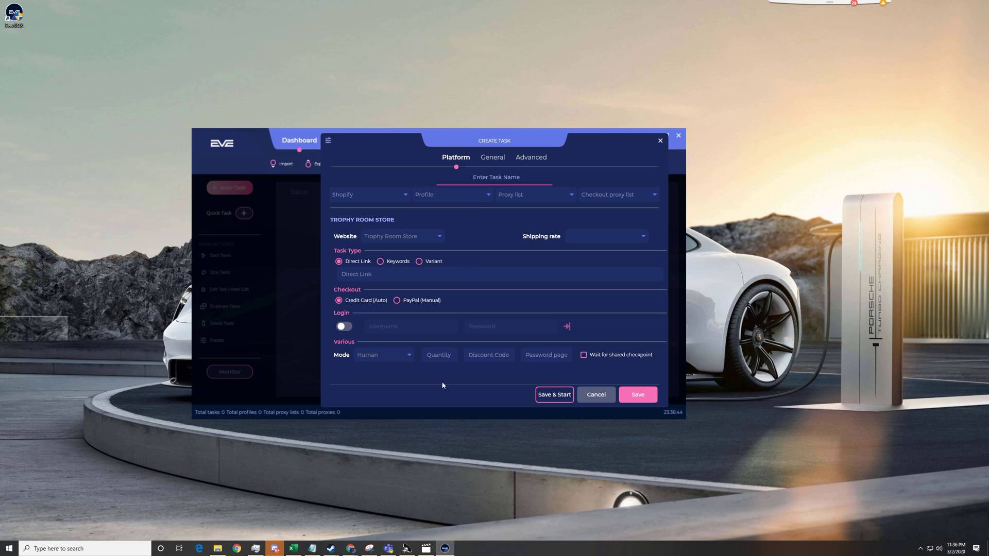
Step: Keep Human as the checkout mode and look at sizing, retry delay and price check settings
{"action": "left_click", "coordinate": [387, 355]}
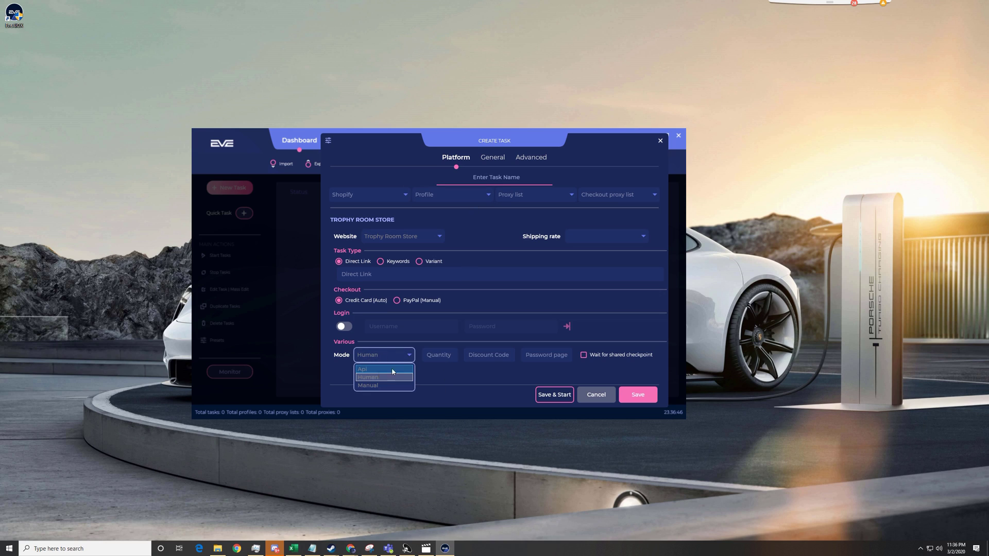
{"action": "left_click", "coordinate": [537, 283]}
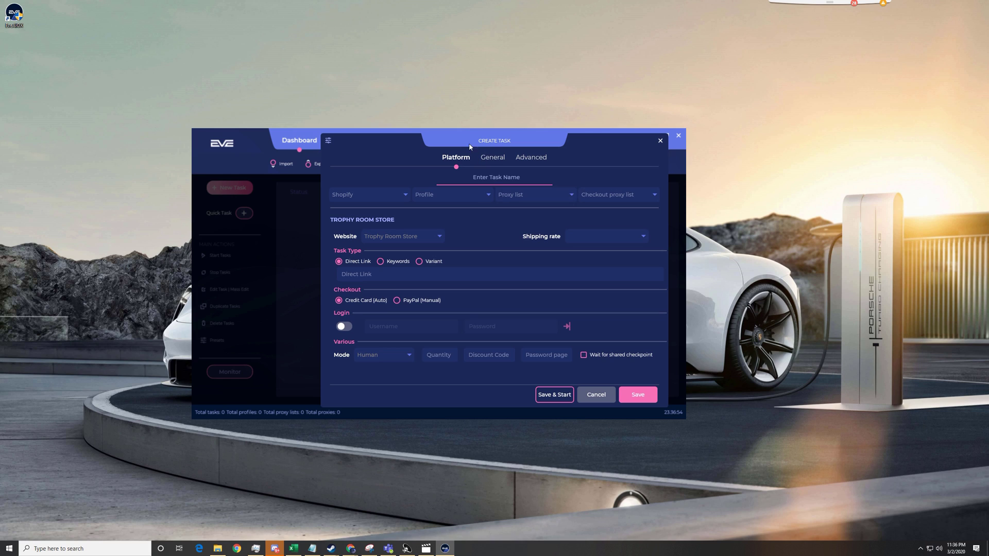
{"action": "left_click", "coordinate": [492, 157]}
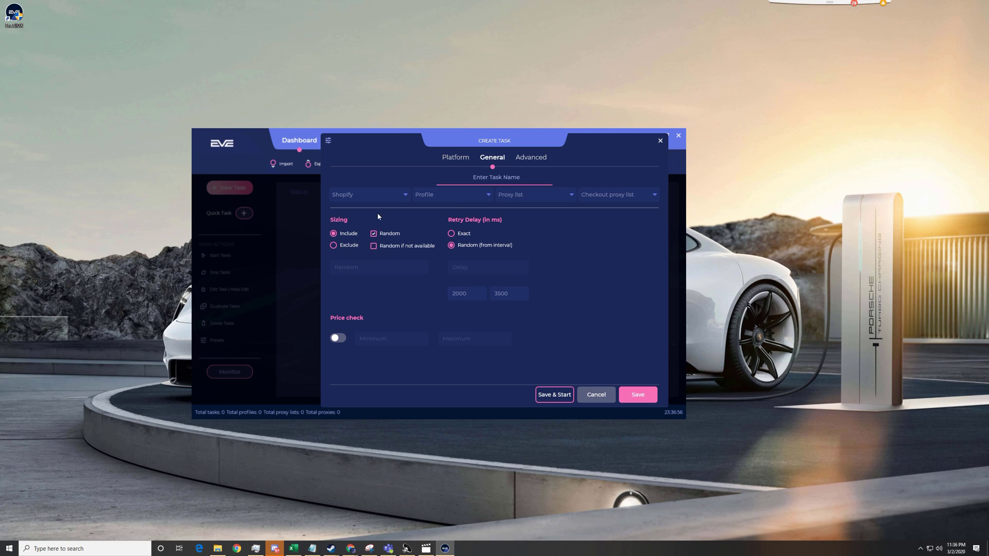
{"action": "left_click", "coordinate": [386, 194]}
{"action": "left_click", "coordinate": [386, 194]}
Step: Switch between the Platform and General tabs, ending on the Advanced settings
{"action": "left_click", "coordinate": [449, 158]}
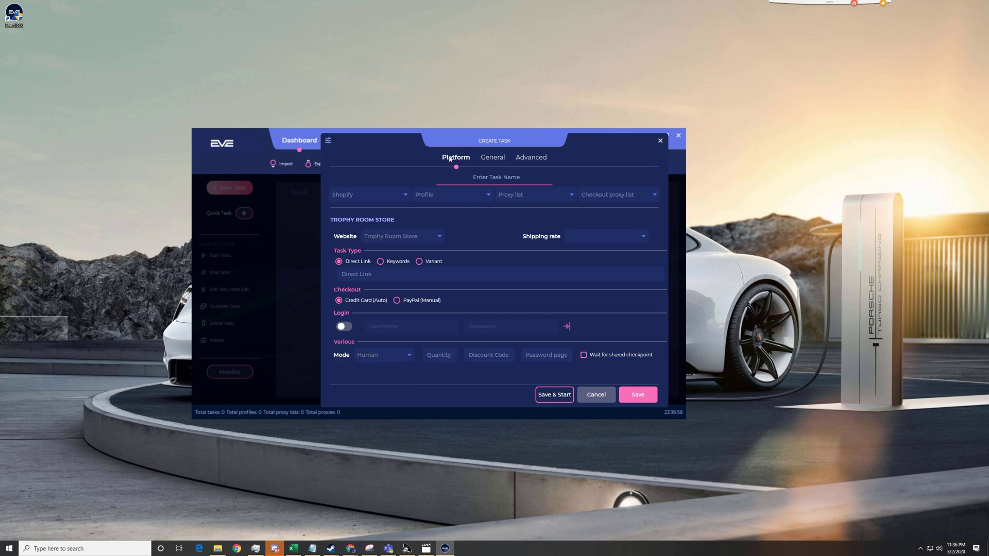
{"action": "left_click", "coordinate": [493, 157]}
{"action": "left_click", "coordinate": [456, 157]}
{"action": "left_click", "coordinate": [493, 157]}
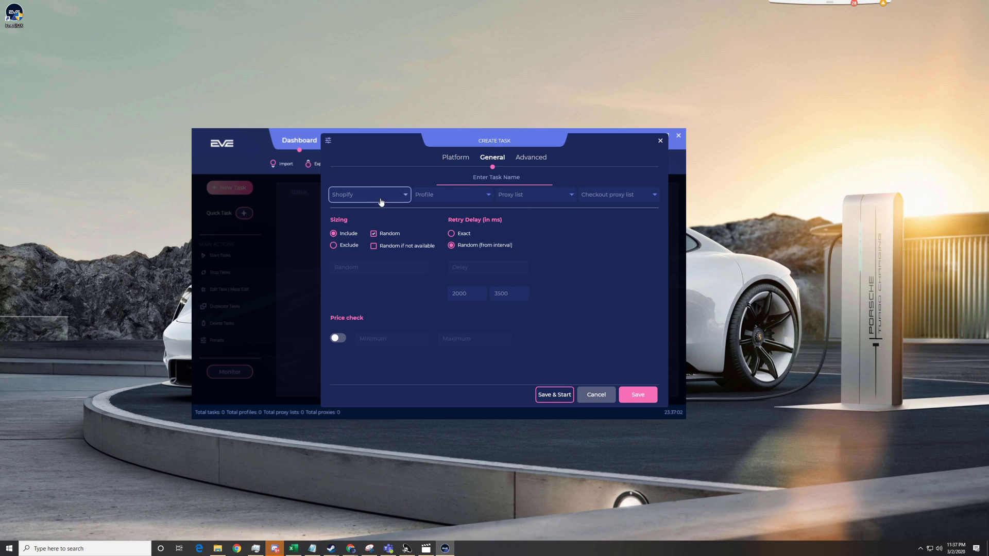
{"action": "left_click", "coordinate": [456, 158]}
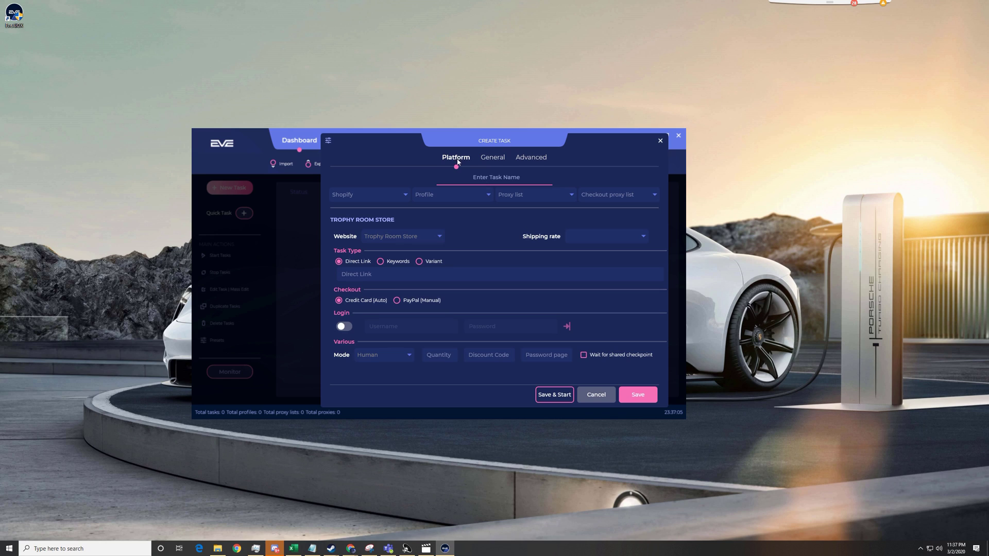
{"action": "left_click", "coordinate": [489, 159]}
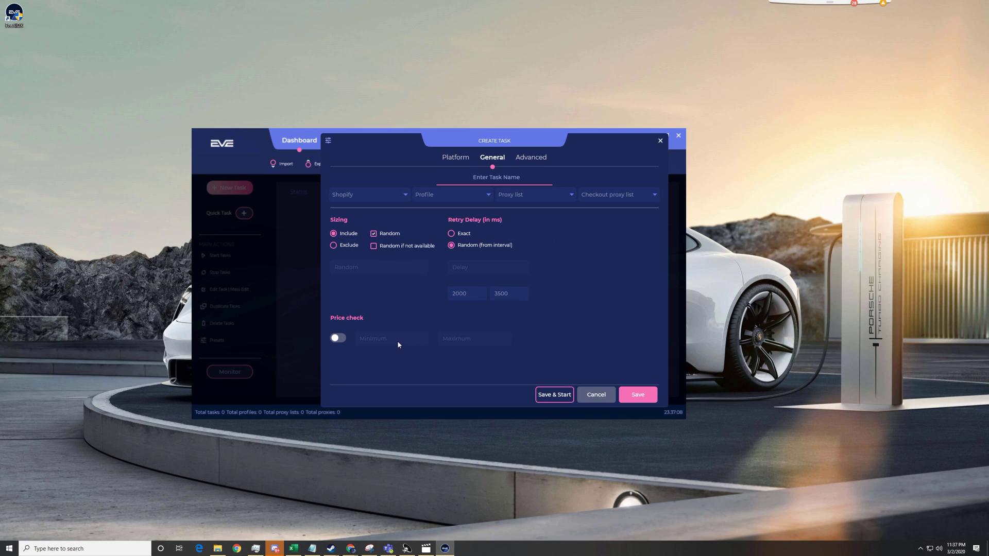
{"action": "left_click", "coordinate": [456, 158]}
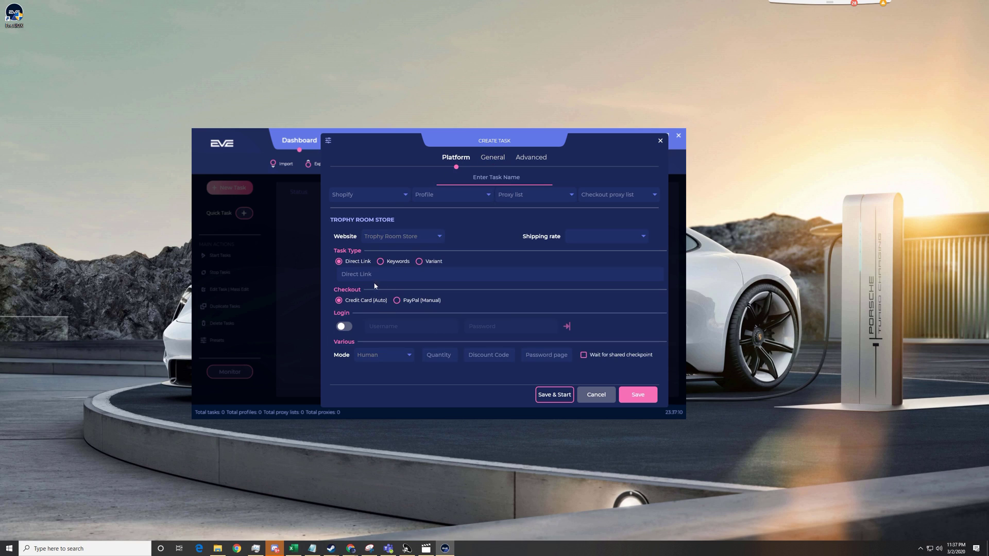
{"action": "left_click", "coordinate": [493, 158]}
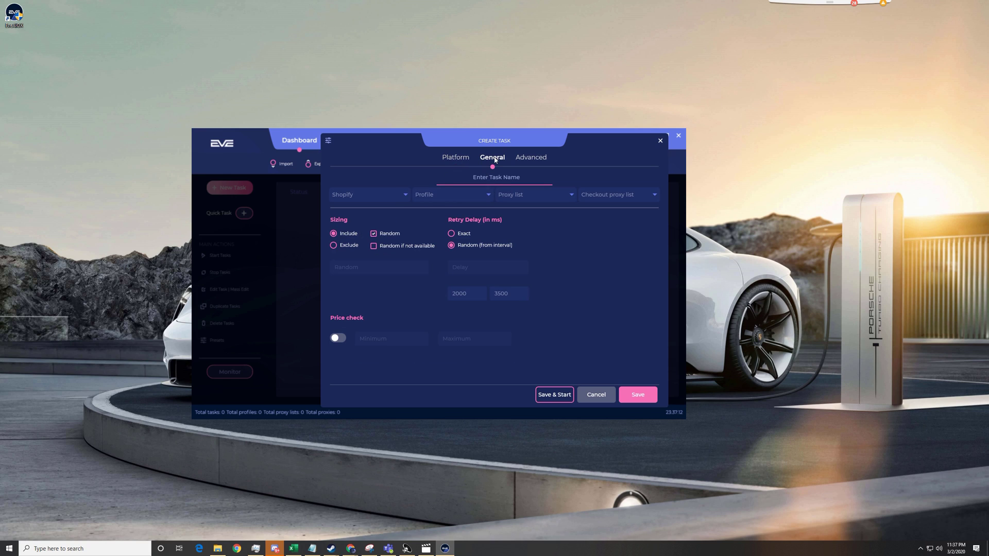
{"action": "left_click", "coordinate": [536, 158]}
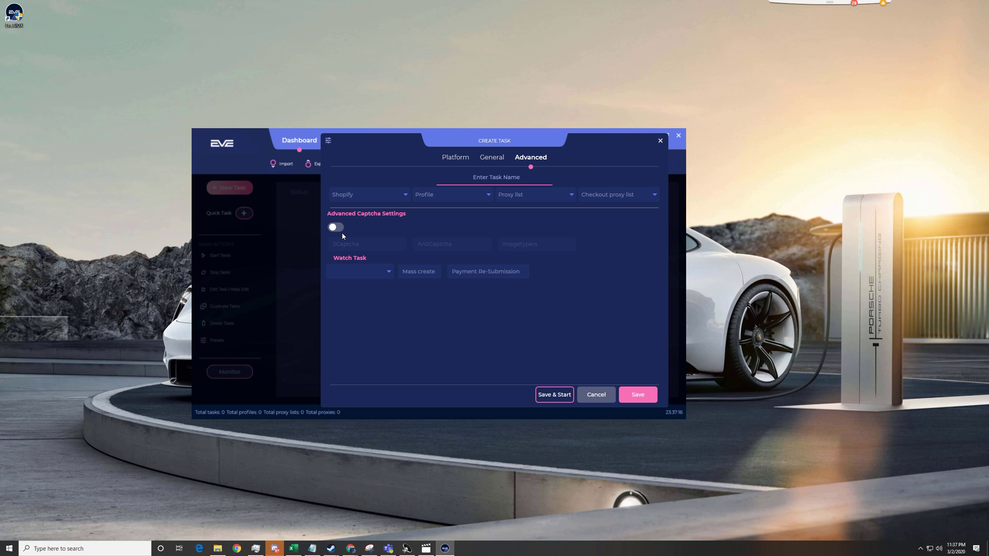
Step: Turn advanced captcha settings on to view the 2Captcha, AntiCaptcha and ImageTypers fields, then off
{"action": "left_click", "coordinate": [456, 159]}
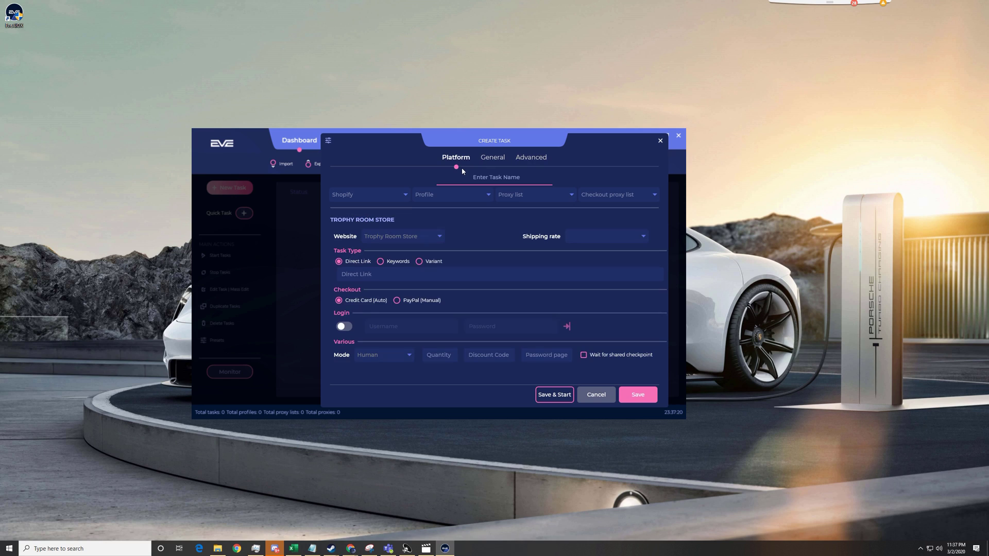
{"action": "left_click", "coordinate": [489, 156]}
{"action": "left_click", "coordinate": [530, 157]}
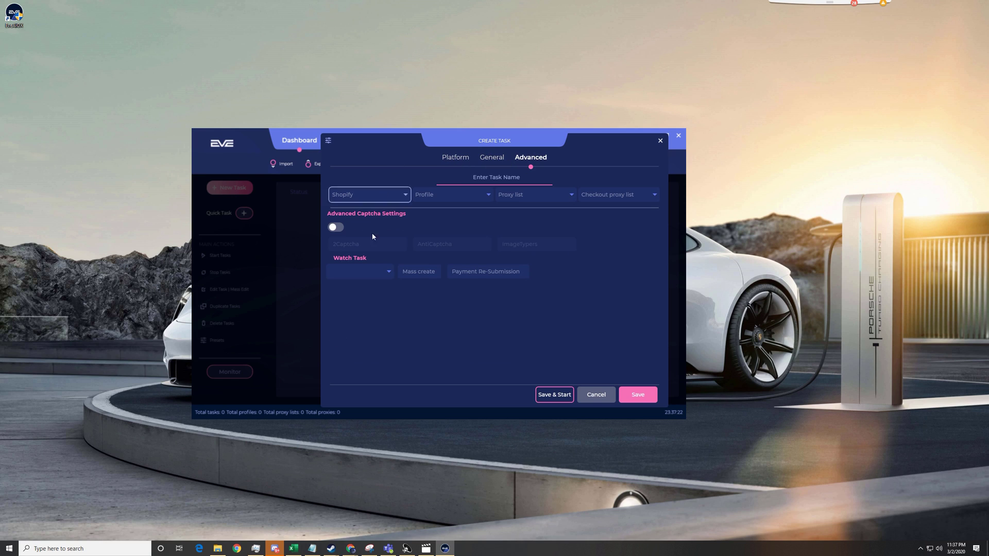
{"action": "left_click", "coordinate": [333, 228]}
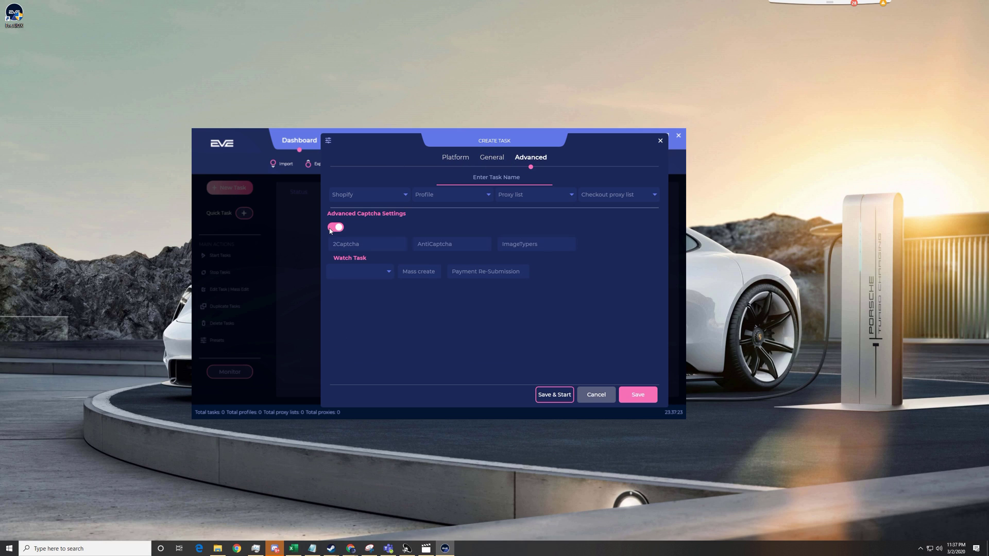
{"action": "left_click", "coordinate": [374, 240]}
{"action": "left_click", "coordinate": [443, 242]}
{"action": "left_click", "coordinate": [566, 247]}
{"action": "left_click", "coordinate": [336, 227]}
Step: Check the empty Watch Task list, enter 99 for Payment Re-Submission, and return to Platform settings
{"action": "left_click", "coordinate": [388, 273]}
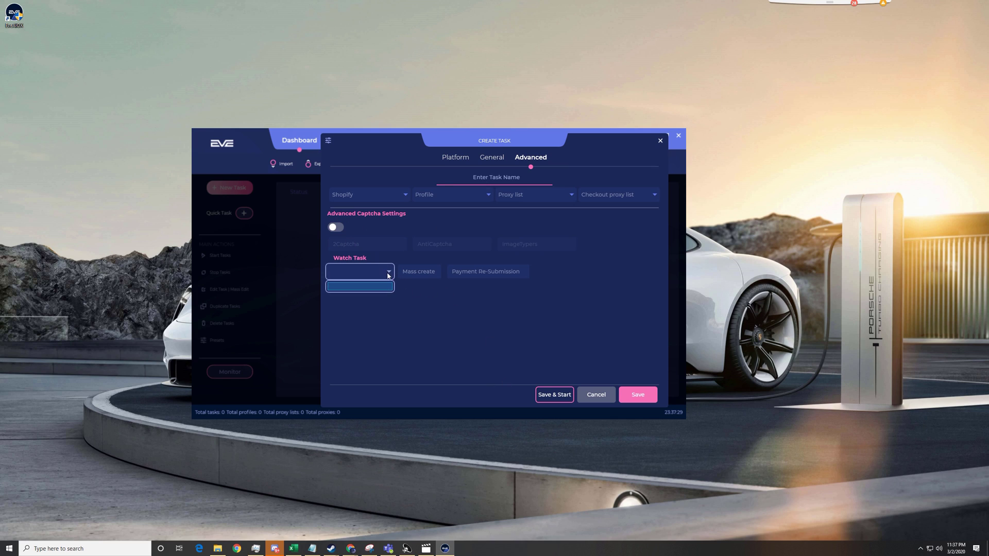
{"action": "left_click", "coordinate": [416, 274]}
{"action": "left_click", "coordinate": [484, 271]}
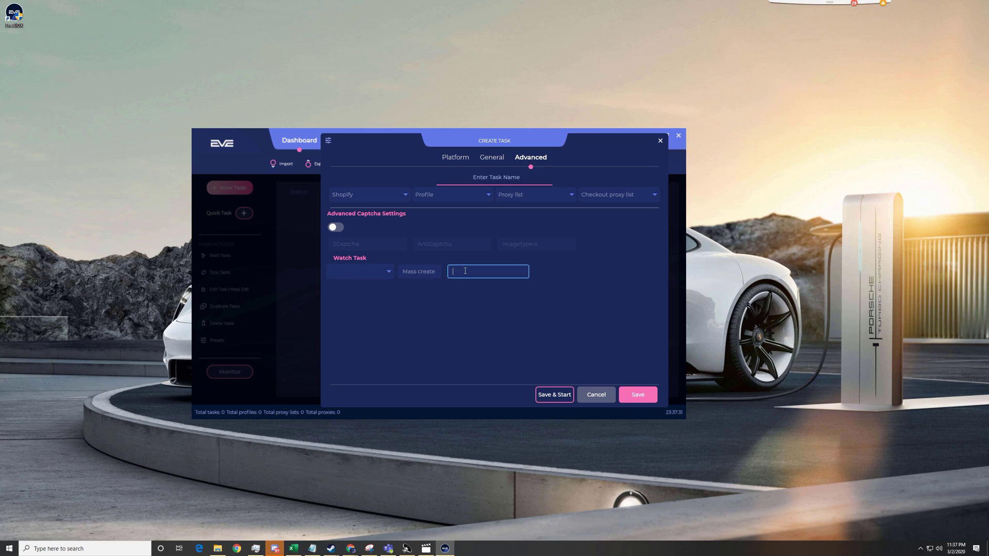
{"action": "left_click", "coordinate": [421, 273]}
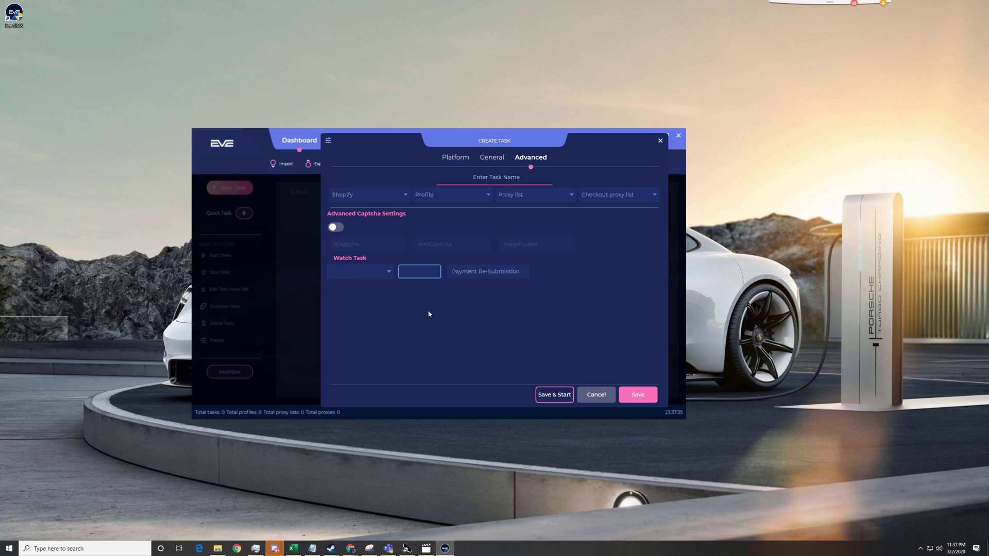
{"action": "left_click", "coordinate": [475, 268]}
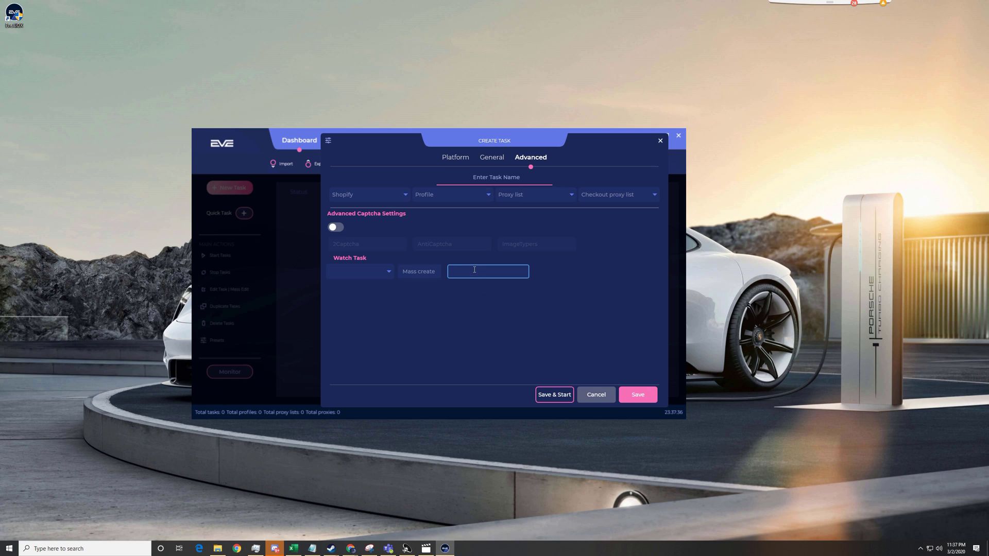
{"action": "type", "text": "999"}
{"action": "double_click", "coordinate": [471, 273]}
{"action": "left_click", "coordinate": [455, 159]}
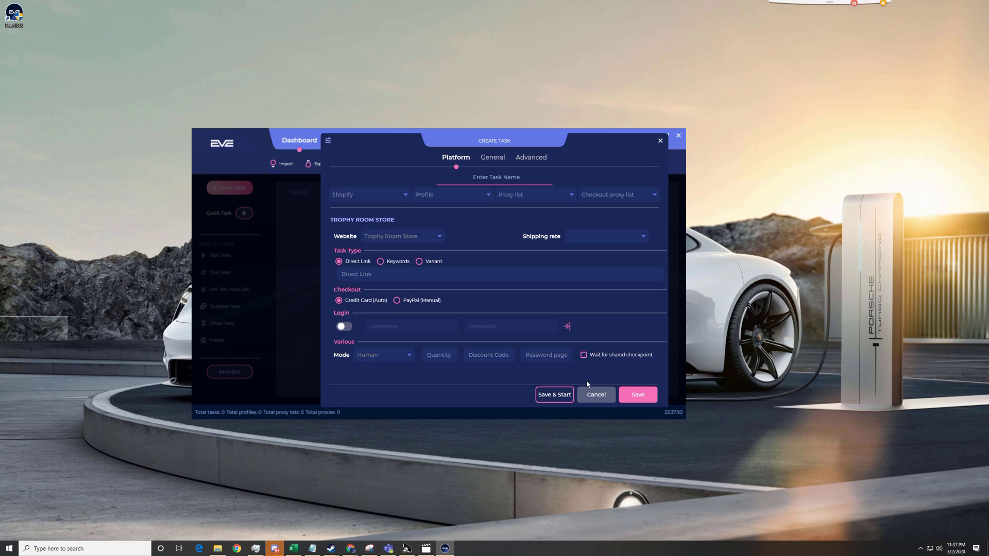
Step: Close the create-task dialog and go to the Profiles page, glancing at Success and profile groups
{"action": "left_click", "coordinate": [660, 141]}
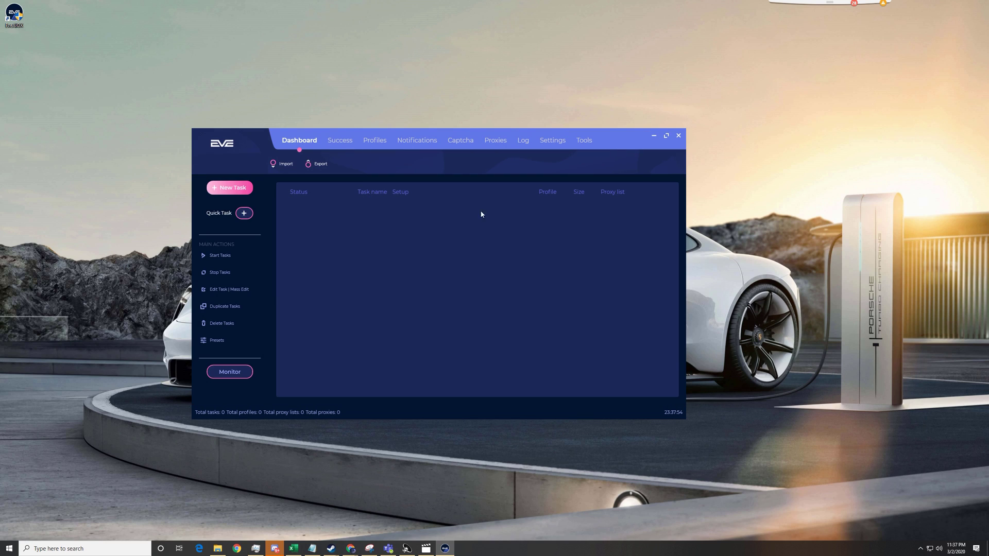
{"action": "left_click", "coordinate": [340, 142]}
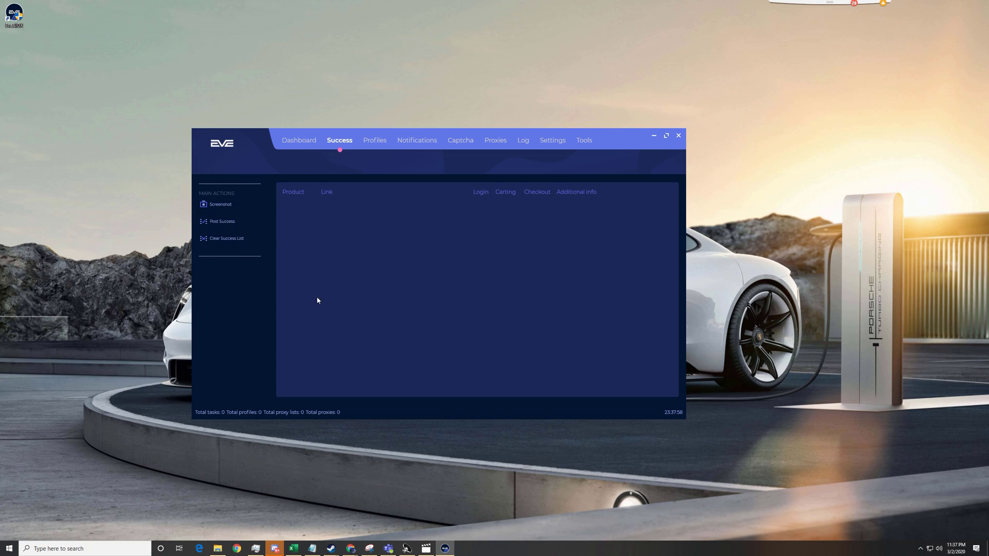
{"action": "left_click", "coordinate": [374, 141]}
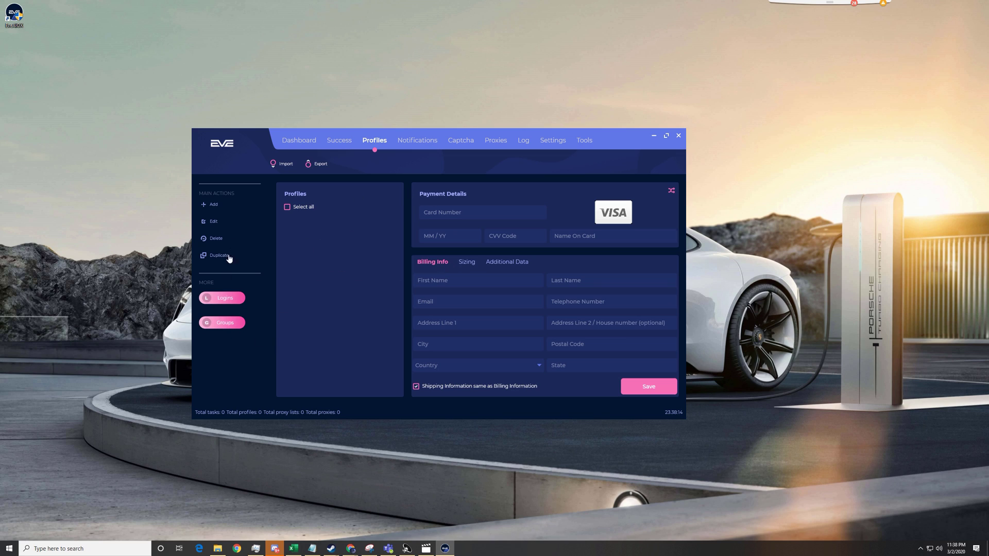
{"action": "left_click", "coordinate": [220, 324]}
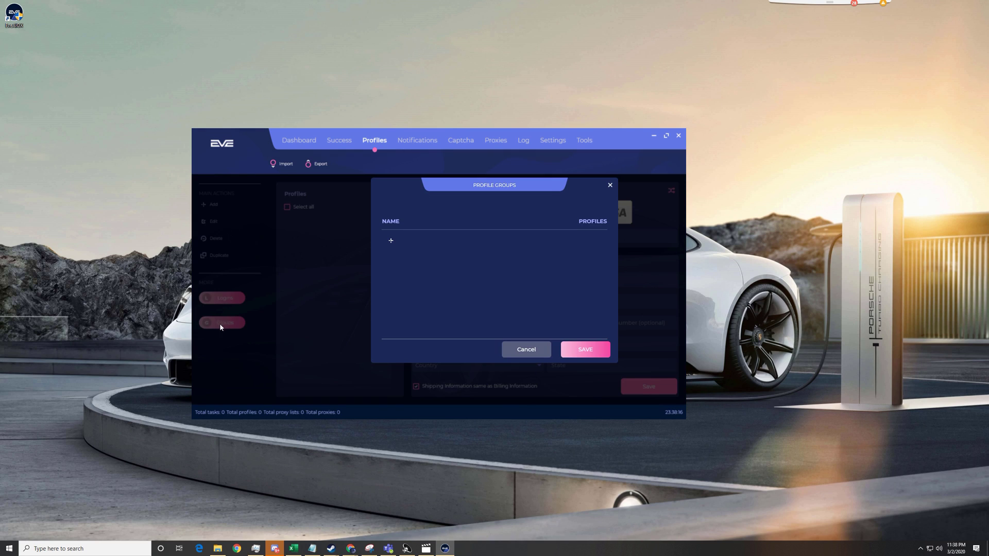
{"action": "left_click", "coordinate": [609, 185]}
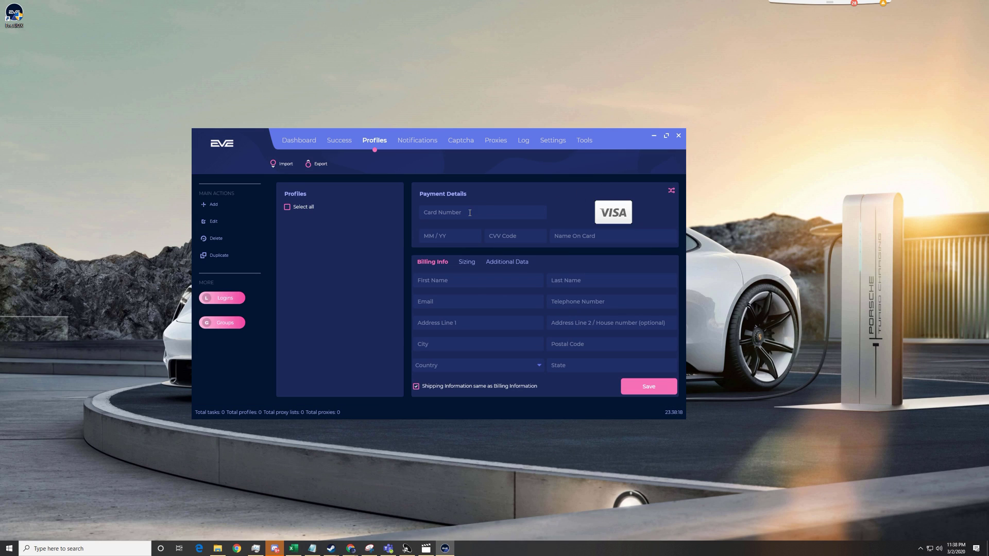
Step: Enter the payment card number, expiry date and CVV for the new profile
{"action": "left_click", "coordinate": [469, 212]}
{"action": "type", "text": "YT"}
{"action": "key", "text": "BackSpace"}
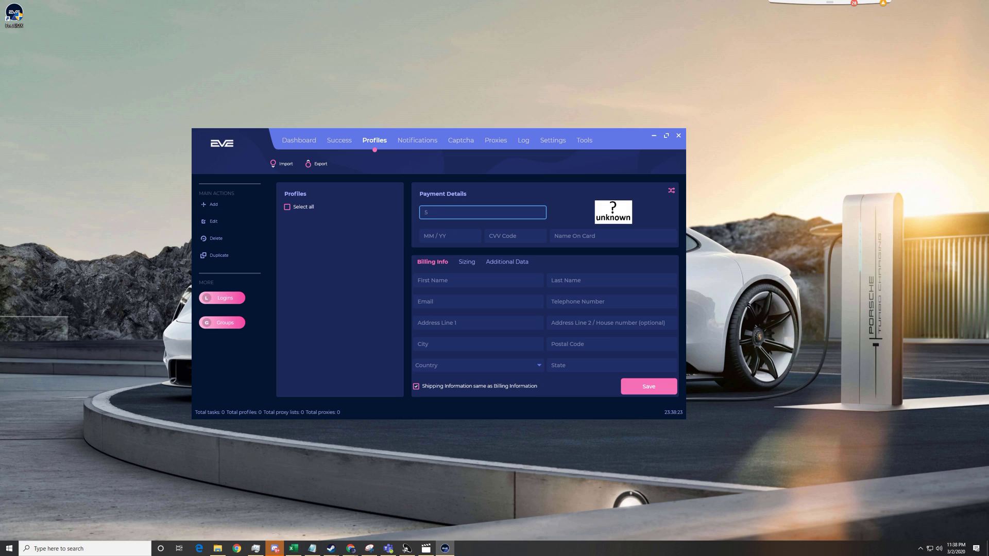
{"action": "key", "text": "Tab"}
{"action": "type", "text": "0523"}
{"action": "key", "text": "Tab"}
{"action": "type", "text": "777"}
Step: Fill in the cardholder's name, e-mail address and telephone number
{"action": "key", "text": "Tab"}
{"action": "type", "text": "jOE mAMA"}
{"action": "left_click", "coordinate": [495, 299]}
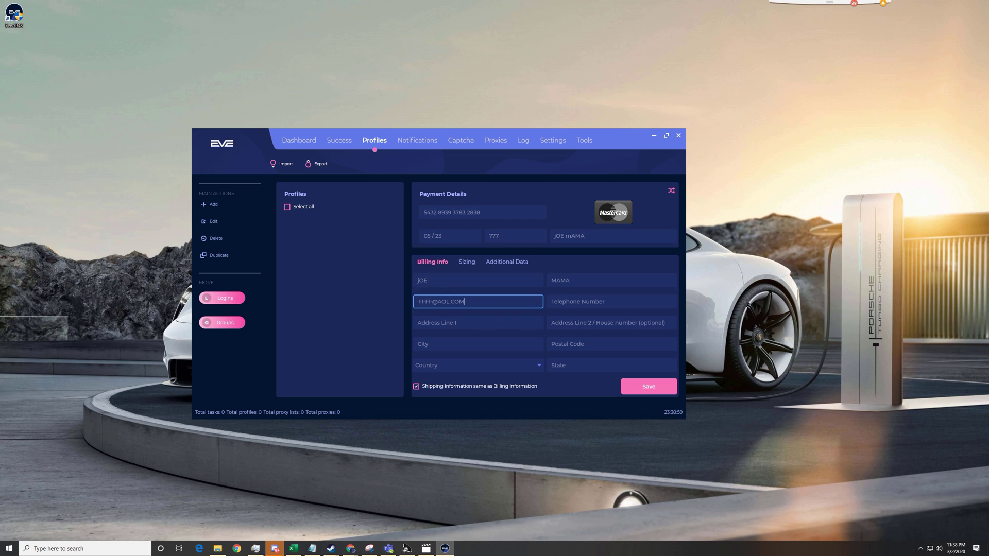
{"action": "key", "text": "Tab"}
Step: Enter the billing street address, city and ZIP code, and choose the country and state
{"action": "key", "text": "Tab"}
{"action": "left_click", "coordinate": [465, 342]}
{"action": "type", "text": "MIAMI"}
{"action": "key", "text": "Tab"}
{"action": "type", "text": "33155"}
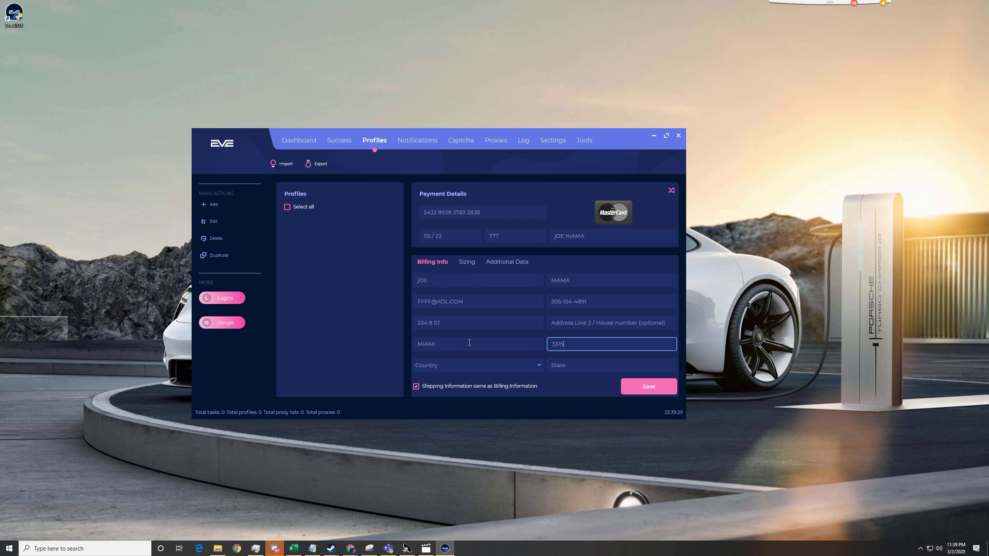
{"action": "left_click", "coordinate": [477, 365]}
{"action": "left_click", "coordinate": [483, 237]}
{"action": "left_click", "coordinate": [610, 365]}
Step: Try saving the profile, then enter FIRST as its Profile Name
{"action": "left_click", "coordinate": [640, 387]}
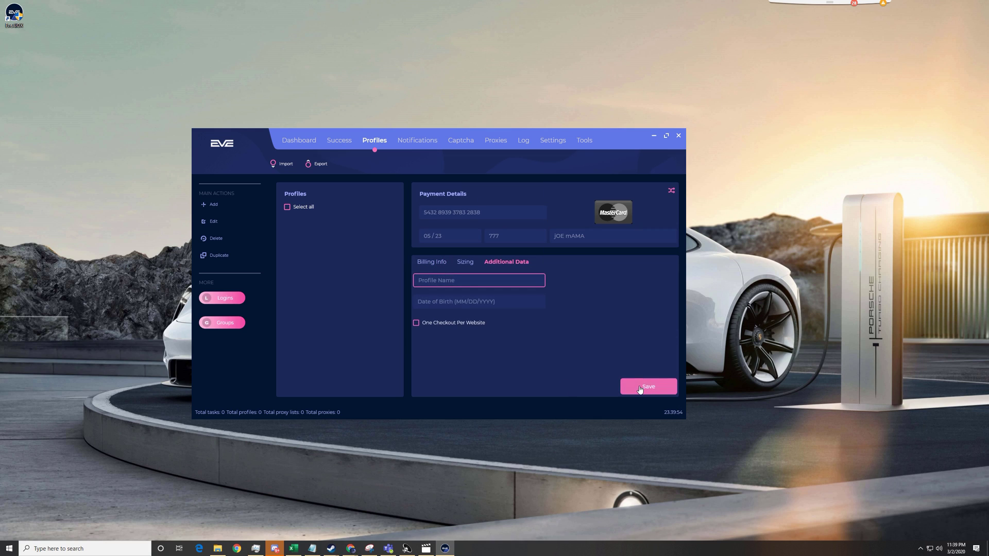
{"action": "left_click", "coordinate": [462, 285]}
{"action": "type", "text": "FIRST"}
Step: Save the FIRST profile and duplicate it
{"action": "left_click", "coordinate": [650, 386]}
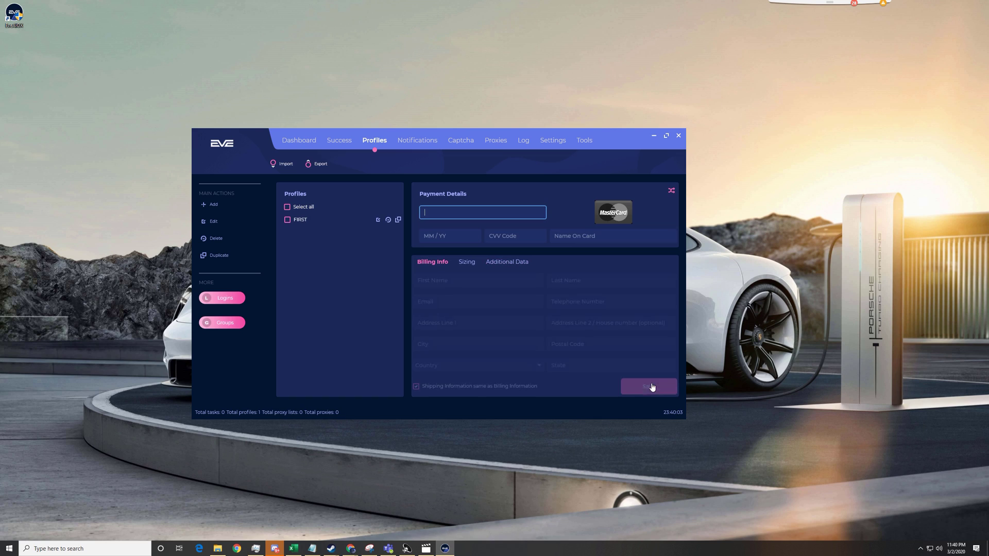
{"action": "left_click", "coordinate": [326, 221]}
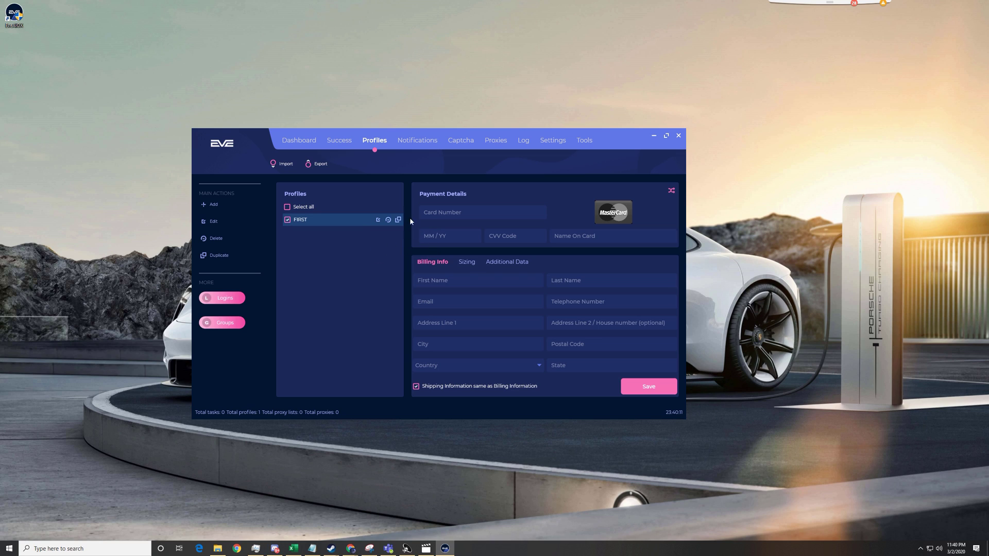
{"action": "left_click", "coordinate": [398, 220]}
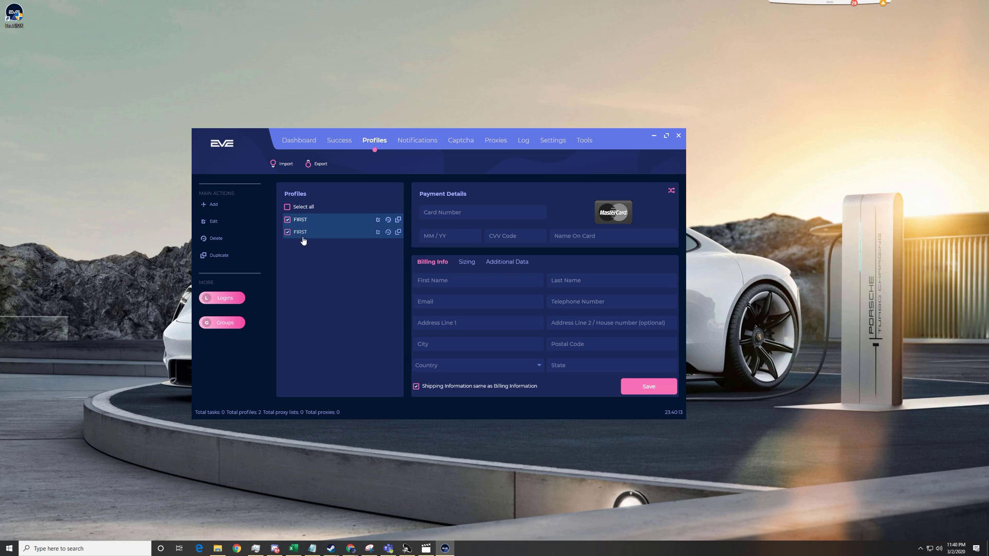
Step: Rename the duplicate profile to SECOND in Additional Data and save it
{"action": "left_click", "coordinate": [337, 221]}
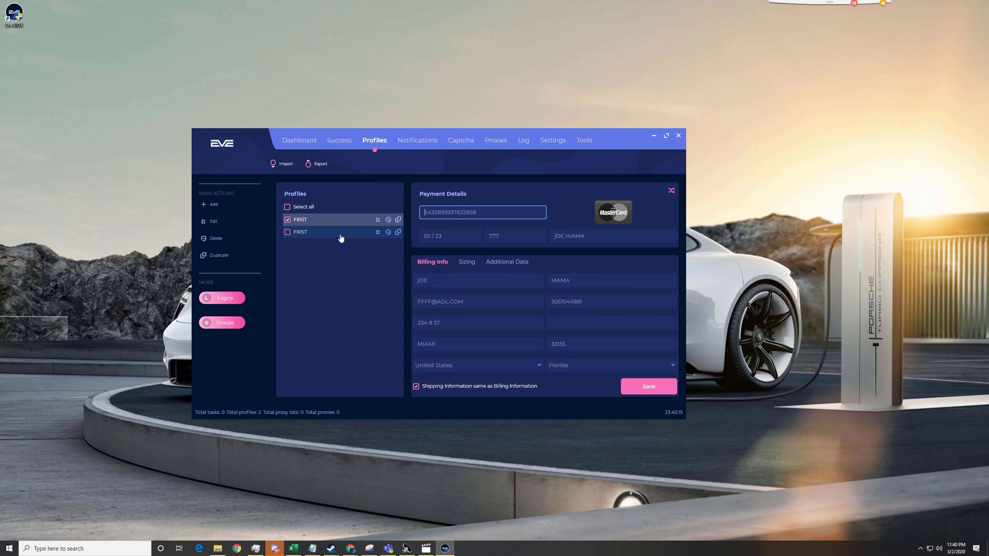
{"action": "left_click", "coordinate": [303, 232]}
{"action": "left_click", "coordinate": [499, 263]}
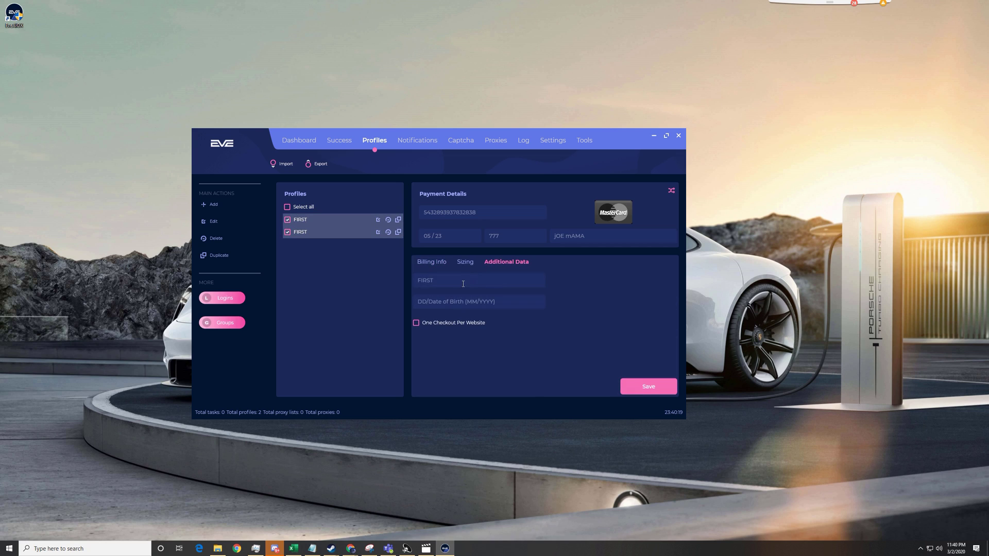
{"action": "key", "text": "Tab"}
{"action": "type", "text": "SECOND"}
{"action": "left_click", "coordinate": [639, 382]}
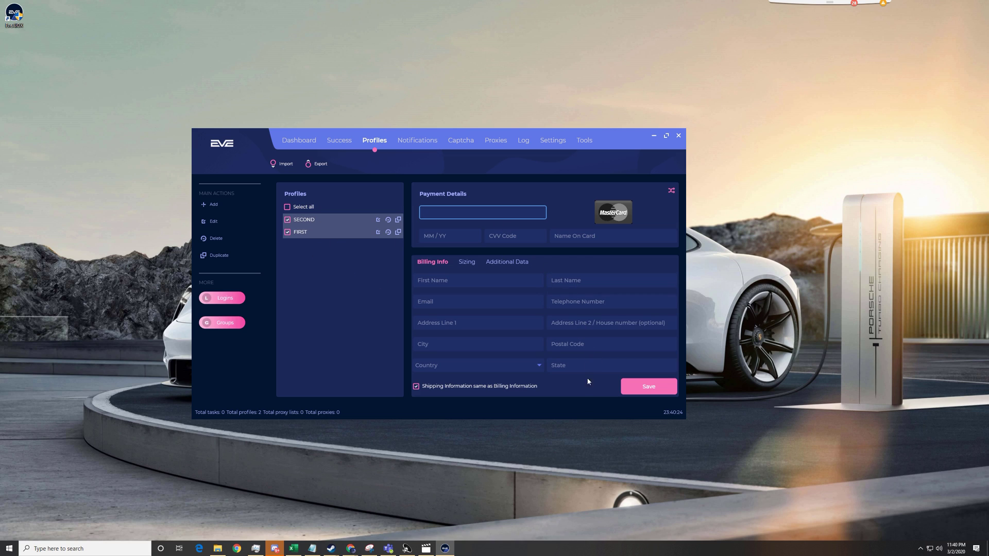
Step: Enlarge the EVE AIO X window taller and wider and move it up-left
{"action": "left_click_drag", "start_coordinate": [583, 418], "coordinate": [593, 473]}
{"action": "left_click_drag", "start_coordinate": [684, 363], "coordinate": [832, 364]}
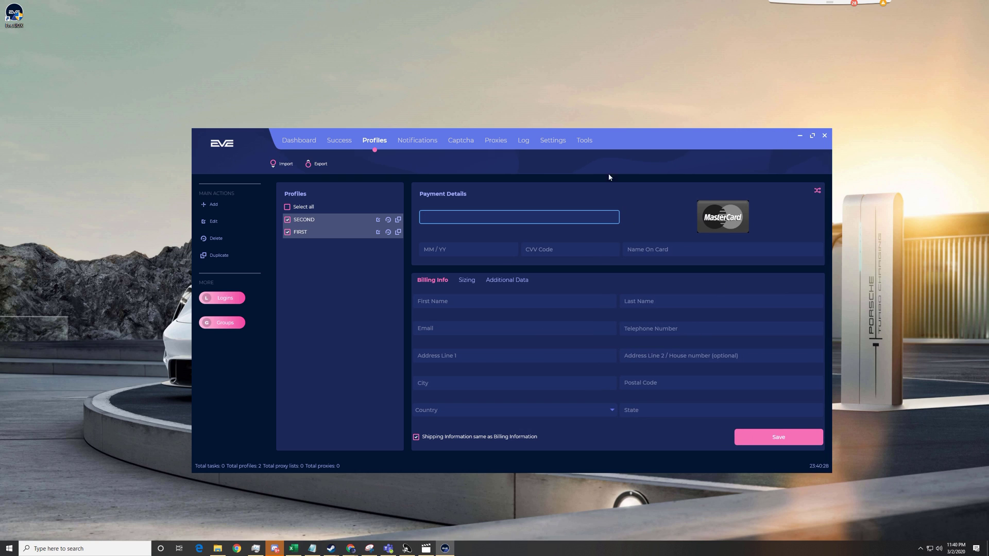
{"action": "left_click_drag", "start_coordinate": [663, 140], "coordinate": [534, 82]}
{"action": "left_click", "coordinate": [184, 165]}
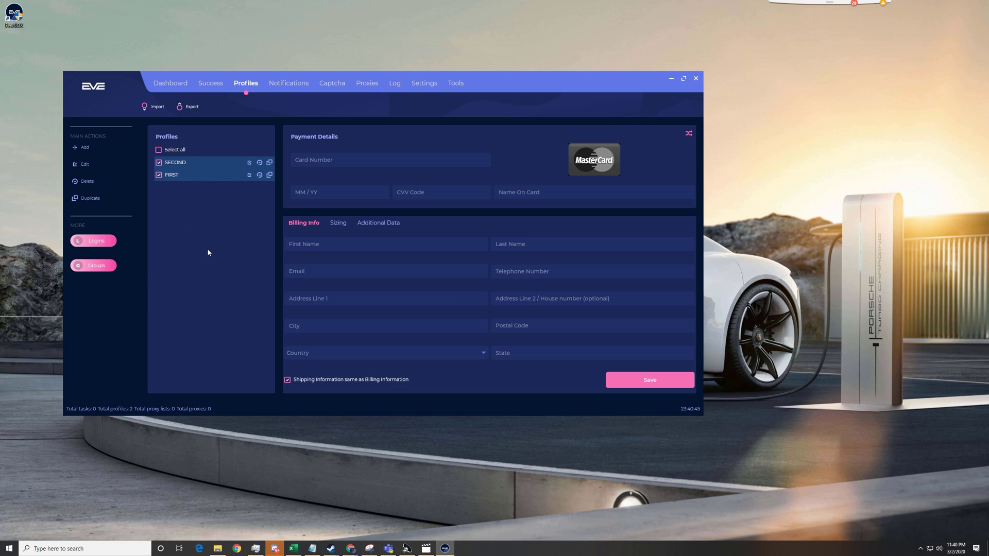
Step: Add a new profile group named MY MAIN and save it
{"action": "left_click", "coordinate": [95, 265]}
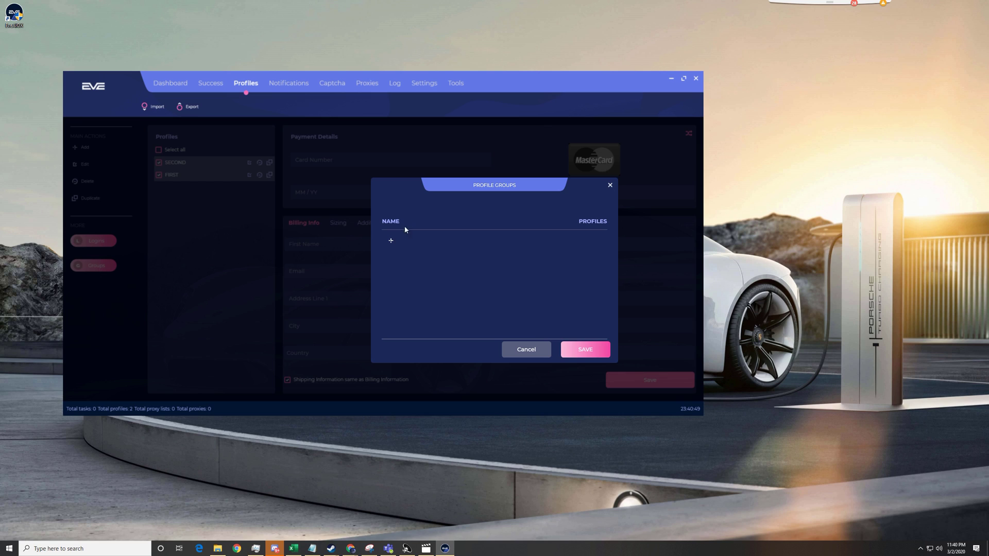
{"action": "left_click", "coordinate": [391, 241]}
{"action": "left_click", "coordinate": [423, 239]}
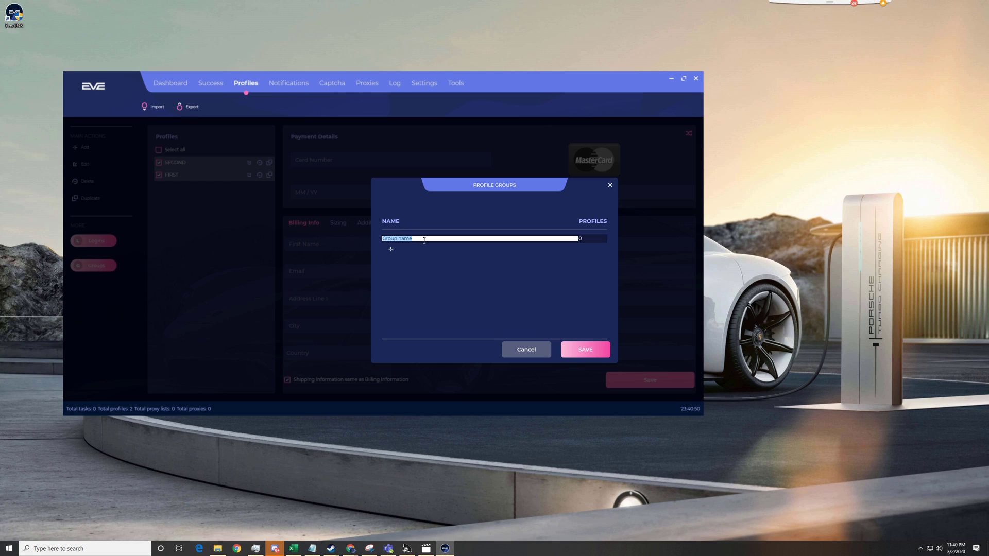
{"action": "type", "text": "MY MIANI"}
{"action": "key", "text": "BackSpace"}
{"action": "key", "text": "BackSpace"}
{"action": "key", "text": "BackSpace"}
{"action": "key", "text": "BackSpace"}
{"action": "type", "text": "AIN"}
{"action": "left_click", "coordinate": [581, 240]}
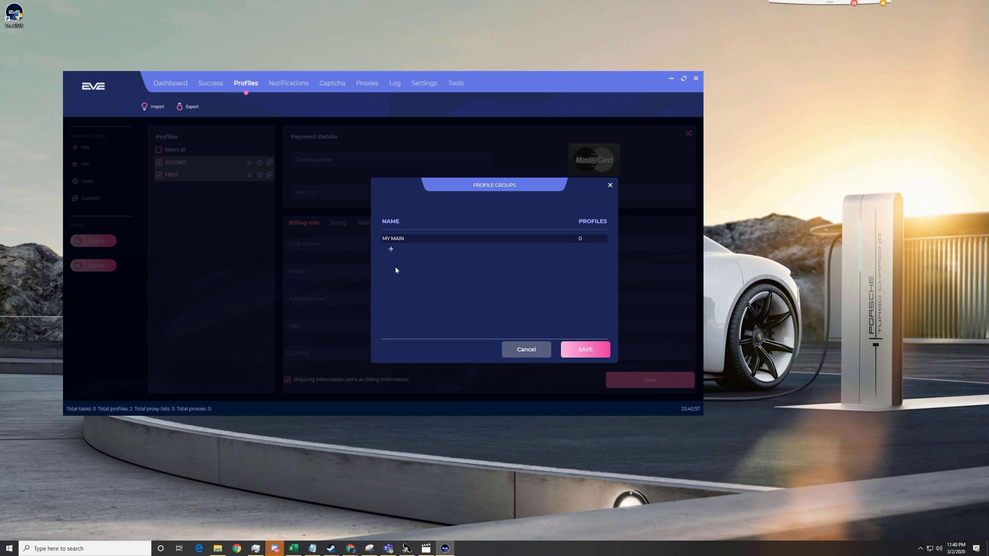
{"action": "left_click", "coordinate": [585, 350]}
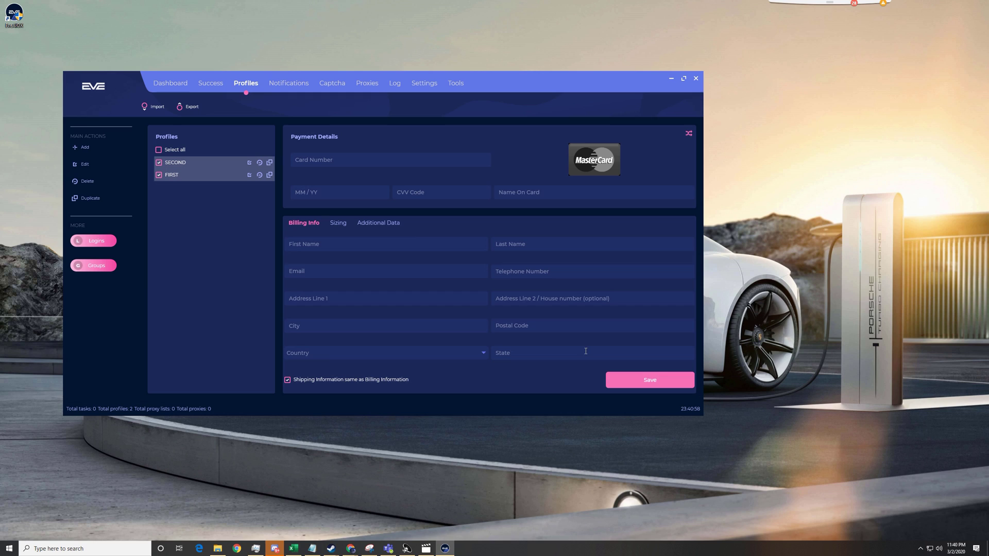
Step: Reopen the Profile Groups list to check MY MAIN, close it unchanged, and uncheck FIRST
{"action": "left_click", "coordinate": [102, 267]}
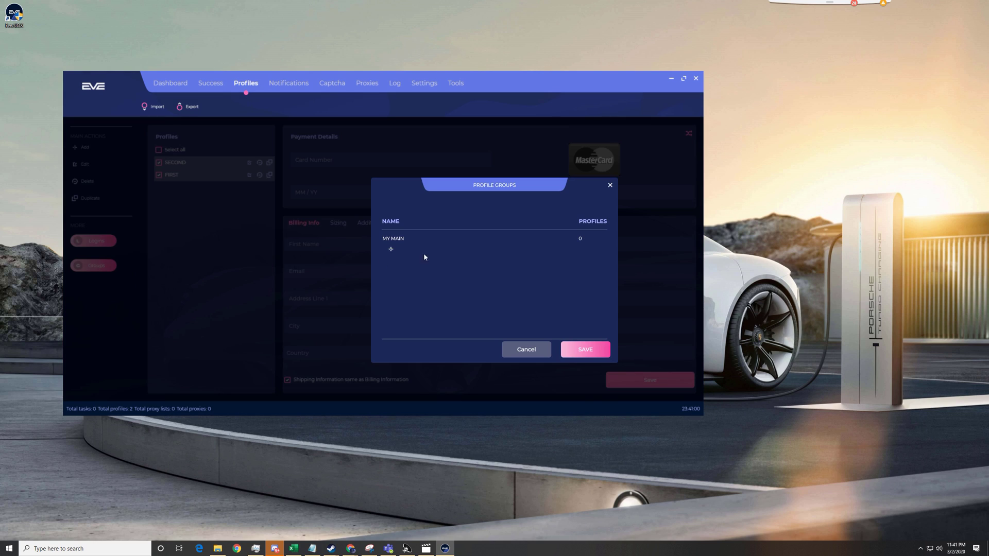
{"action": "left_click", "coordinate": [396, 239]}
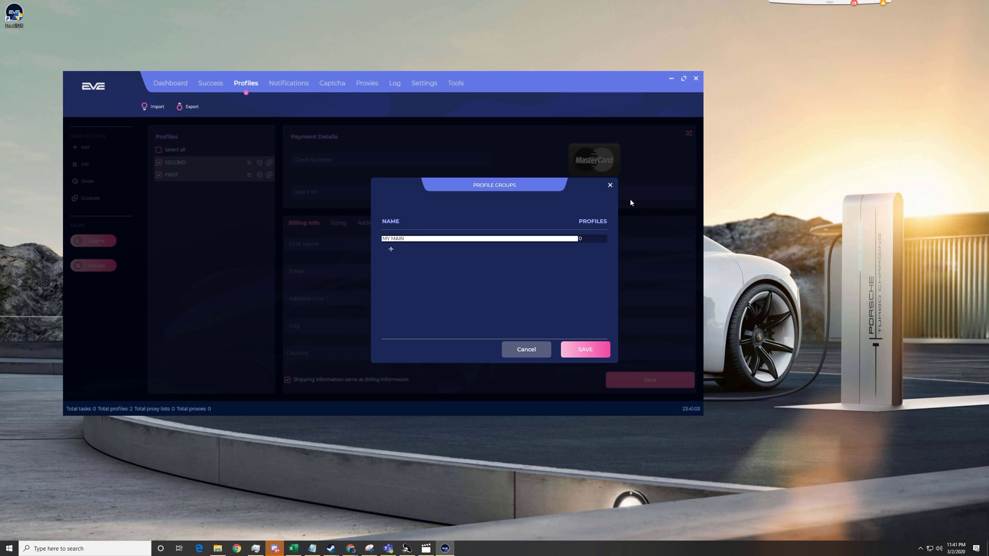
{"action": "left_click", "coordinate": [610, 186]}
{"action": "left_click", "coordinate": [201, 176]}
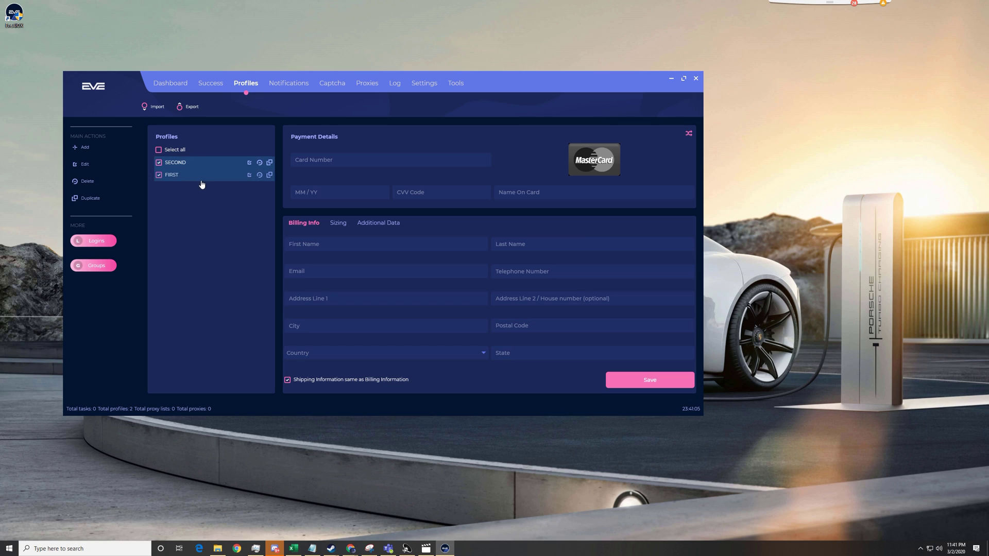
Step: Recheck the FIRST profile, peek at the groups list, and uncheck SECOND
{"action": "left_click", "coordinate": [200, 177]}
{"action": "left_click", "coordinate": [102, 271]}
{"action": "left_click", "coordinate": [530, 352]}
{"action": "left_click", "coordinate": [226, 163]}
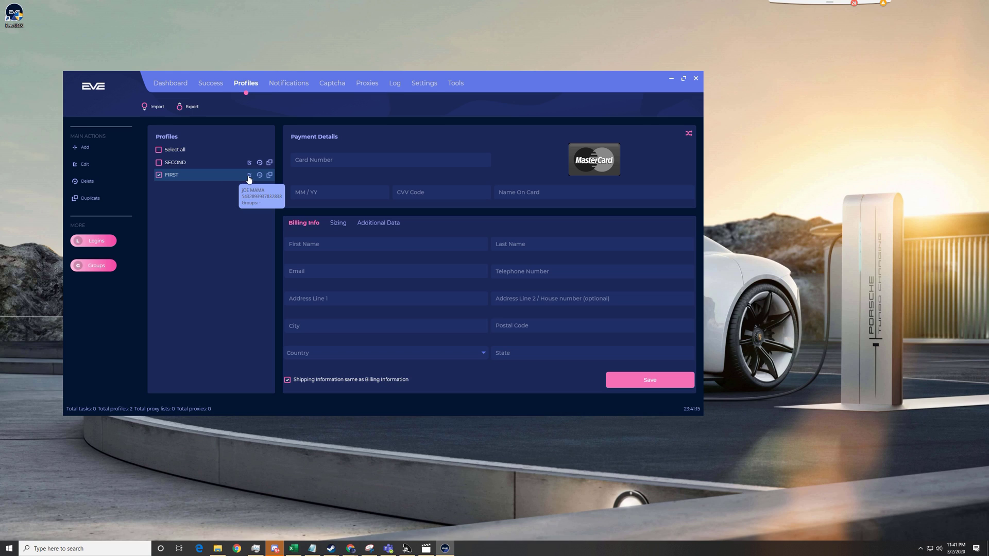
Step: Load FIRST's saved details and browse its Additional Data, Billing Info and Sizing tabs
{"action": "left_click", "coordinate": [250, 176]}
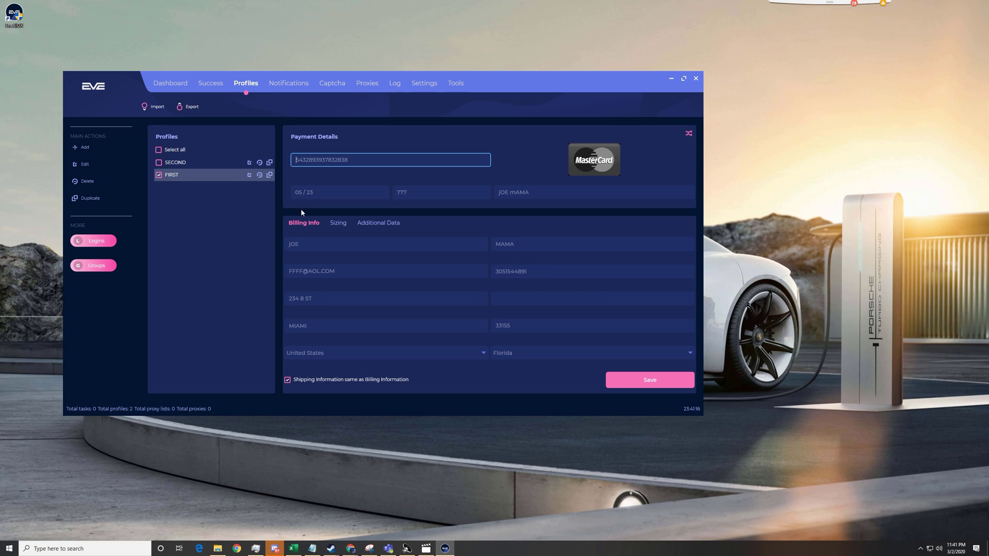
{"action": "left_click", "coordinate": [379, 222]}
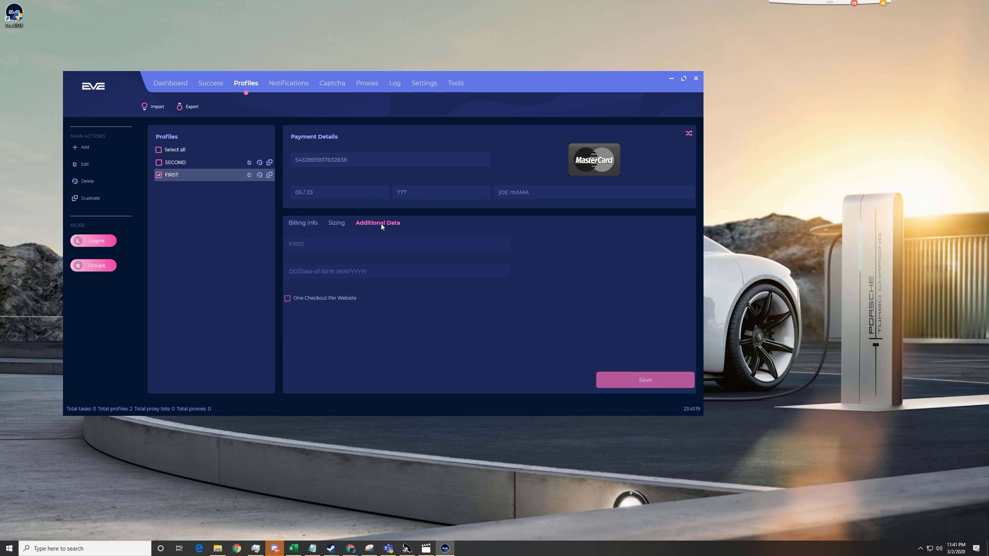
{"action": "left_click", "coordinate": [305, 223]}
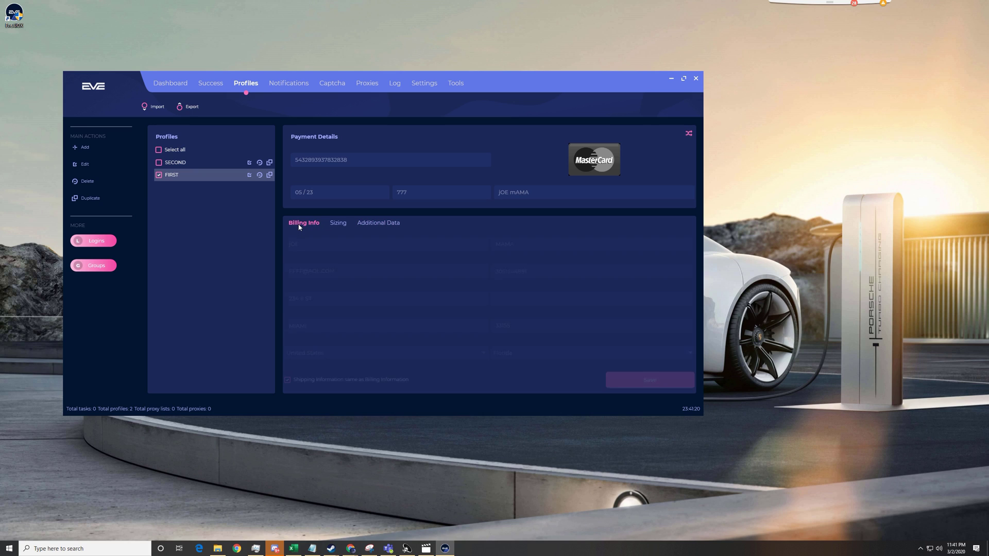
{"action": "left_click", "coordinate": [335, 224]}
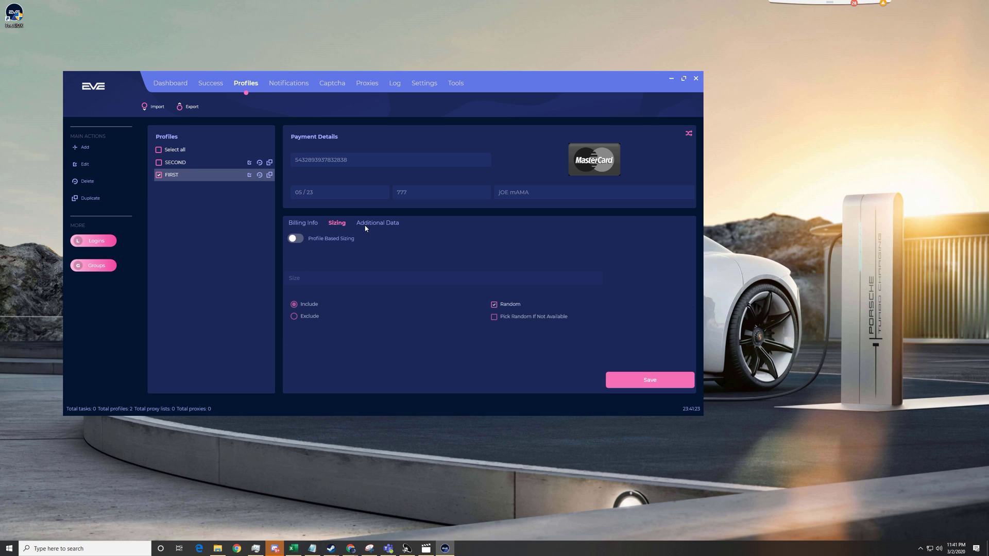
{"action": "left_click", "coordinate": [378, 223]}
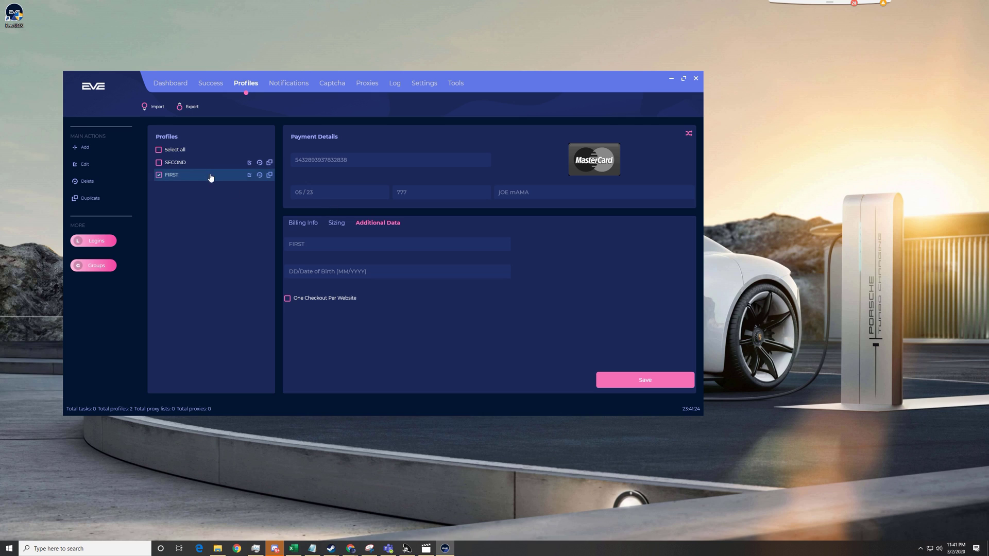
{"action": "left_click", "coordinate": [229, 180]}
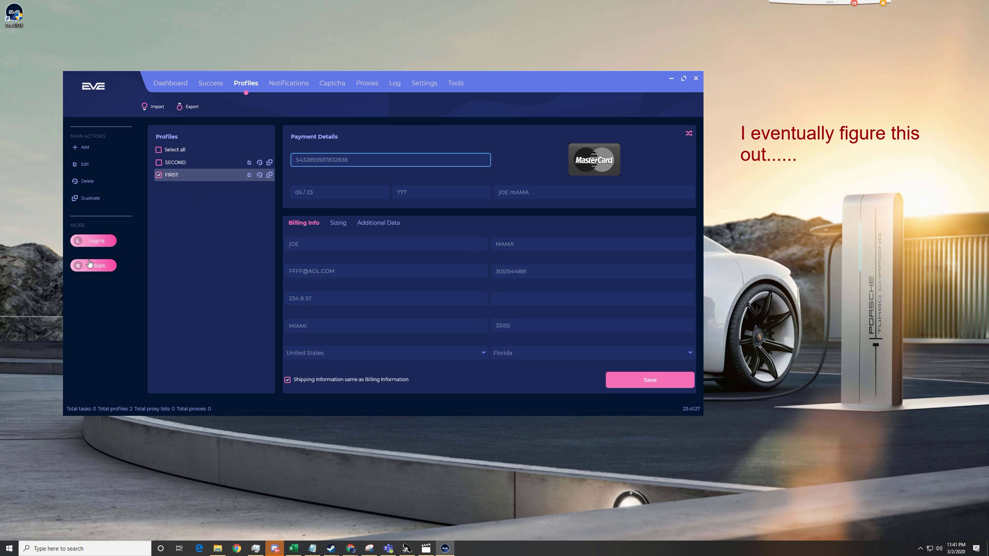
Step: Open Profile Groups, add a trial row, discard the changes, and check SECOND too
{"action": "left_click", "coordinate": [95, 265]}
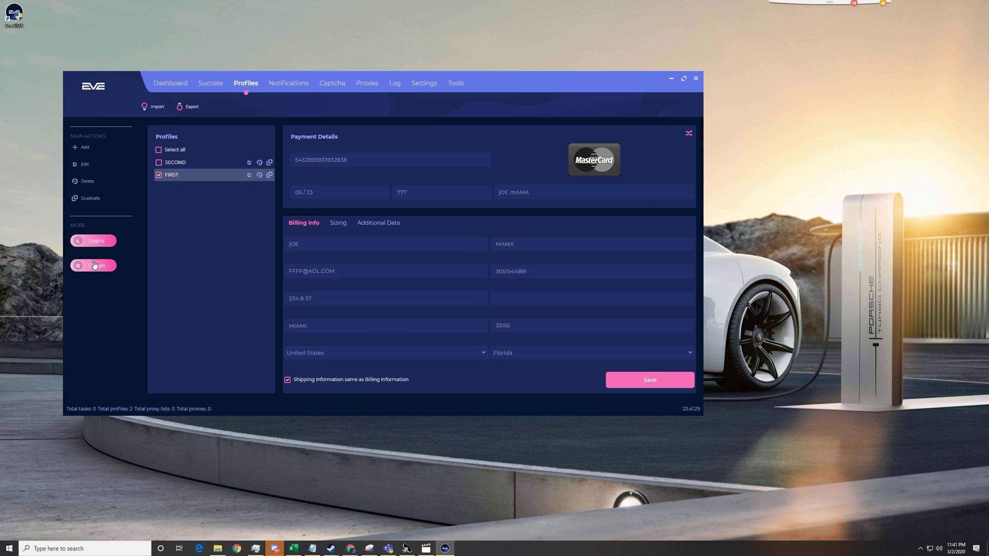
{"action": "left_click", "coordinate": [392, 239]}
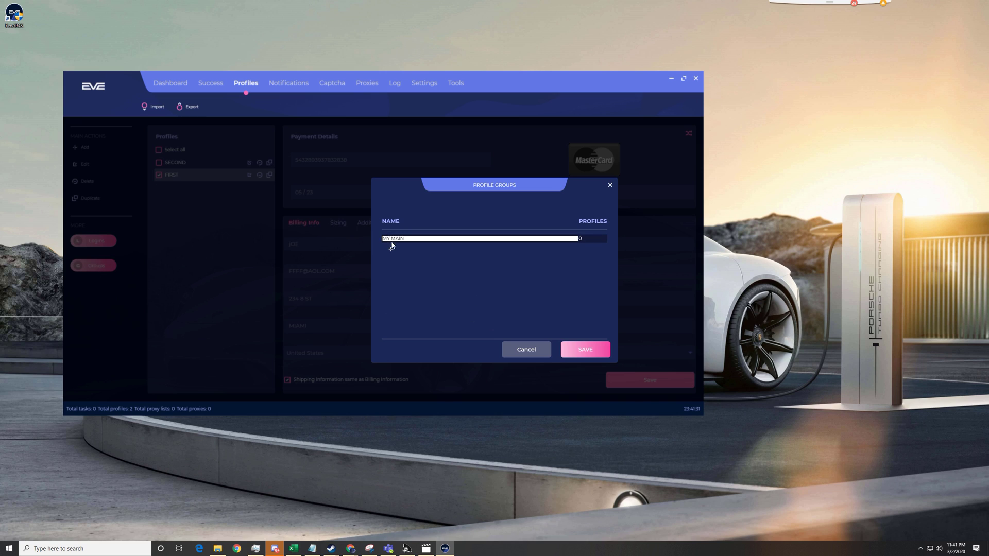
{"action": "left_click", "coordinate": [391, 249]}
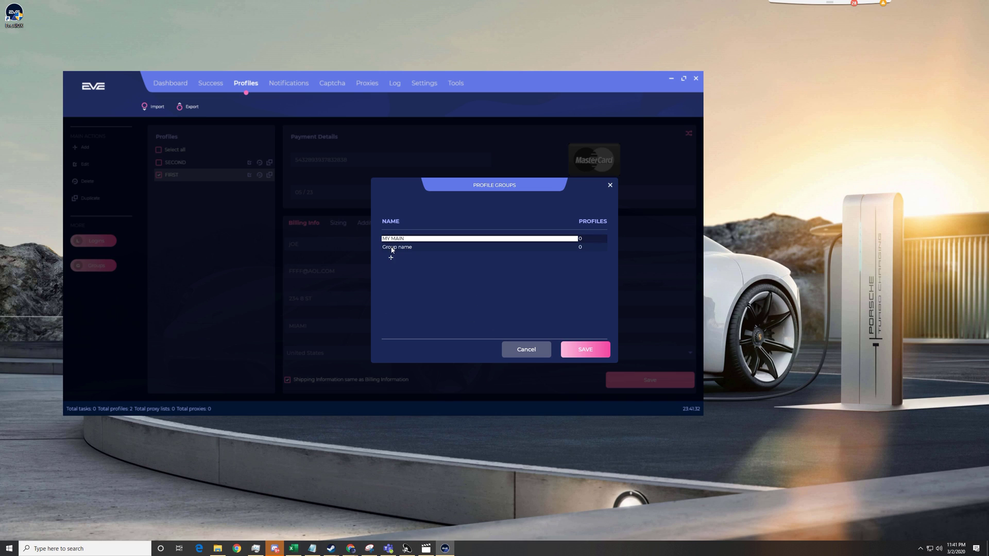
{"action": "left_click", "coordinate": [509, 350]}
{"action": "left_click", "coordinate": [159, 164]}
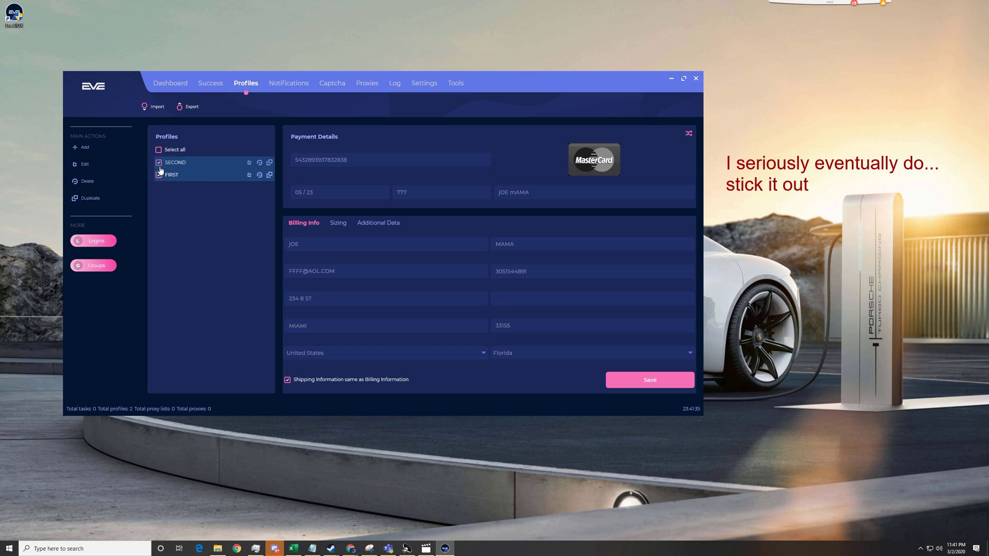
Step: Assign the checked FIRST and SECOND profiles to the MY MAIN group
{"action": "right_click", "coordinate": [184, 177]}
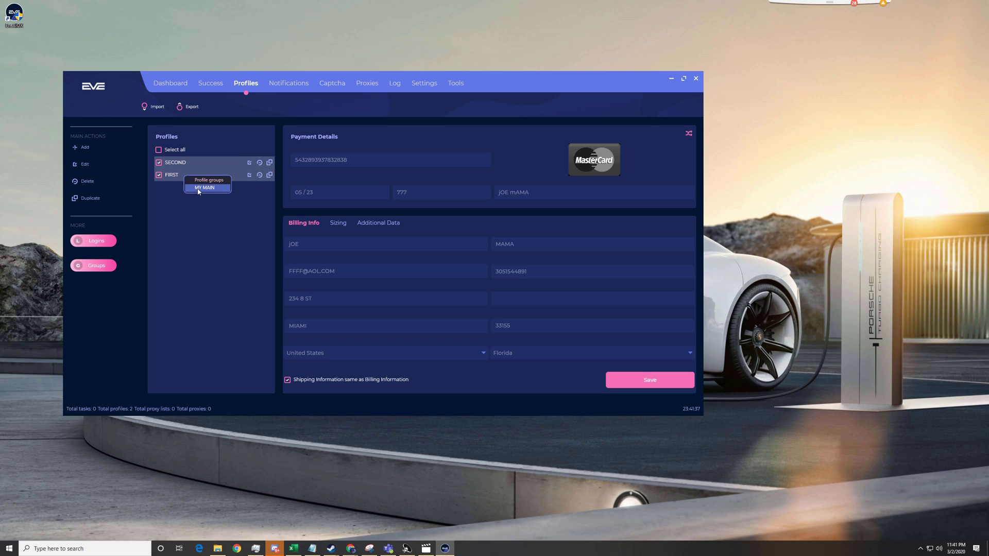
{"action": "left_click", "coordinate": [199, 188]}
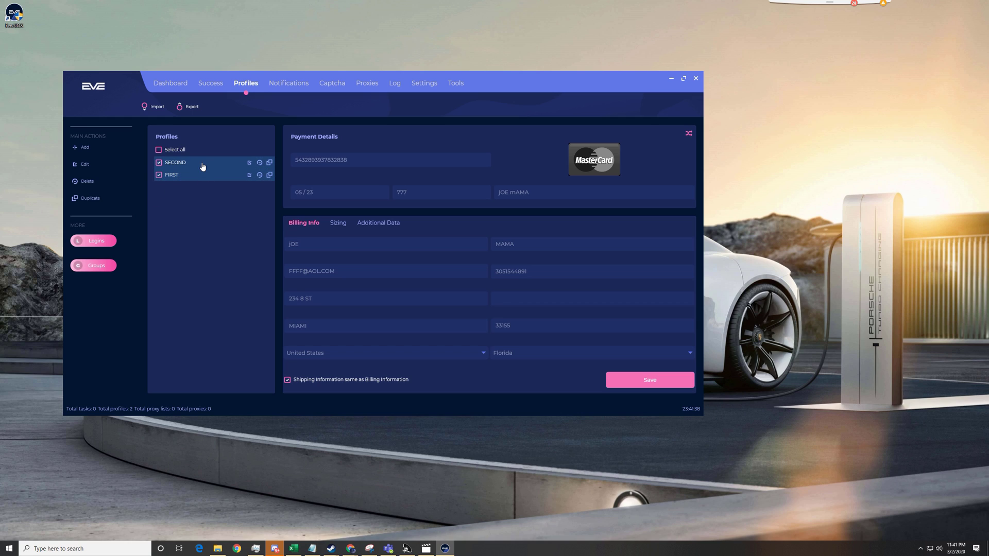
{"action": "left_click", "coordinate": [198, 164]}
{"action": "right_click", "coordinate": [203, 166]}
{"action": "left_click", "coordinate": [158, 149]}
{"action": "left_click", "coordinate": [158, 150]}
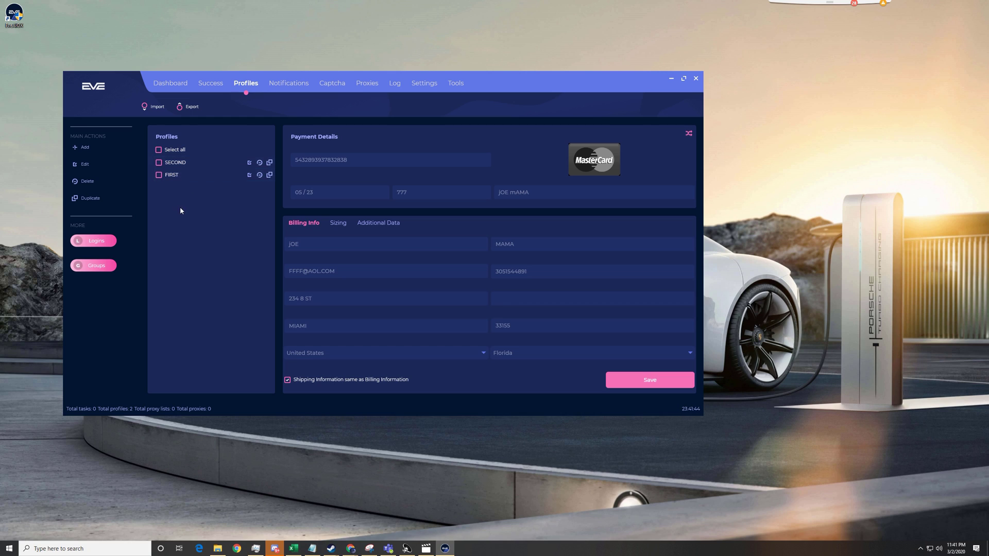
Step: Confirm in the Profile Groups list that MY MAIN now counts 2 profiles
{"action": "left_click", "coordinate": [101, 267]}
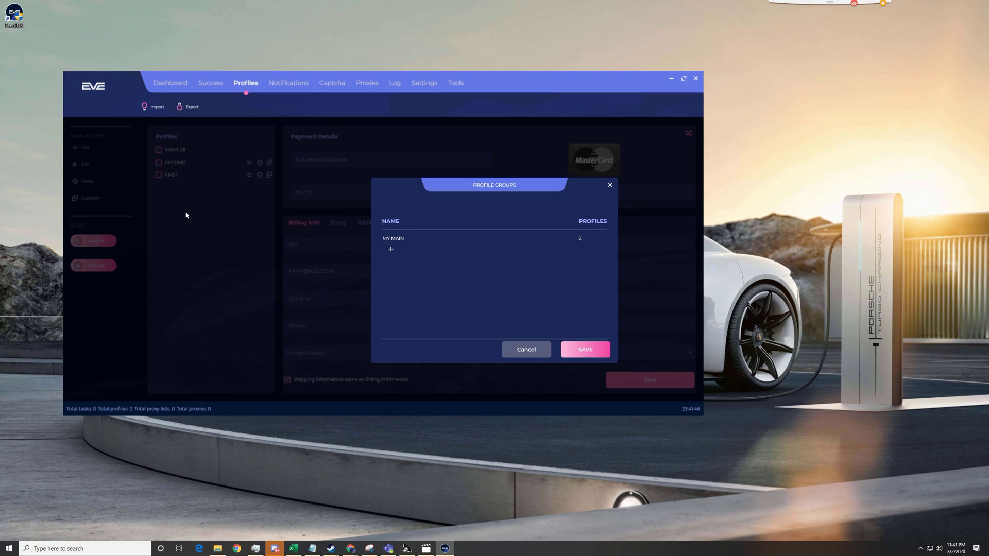
{"action": "left_click", "coordinate": [514, 354]}
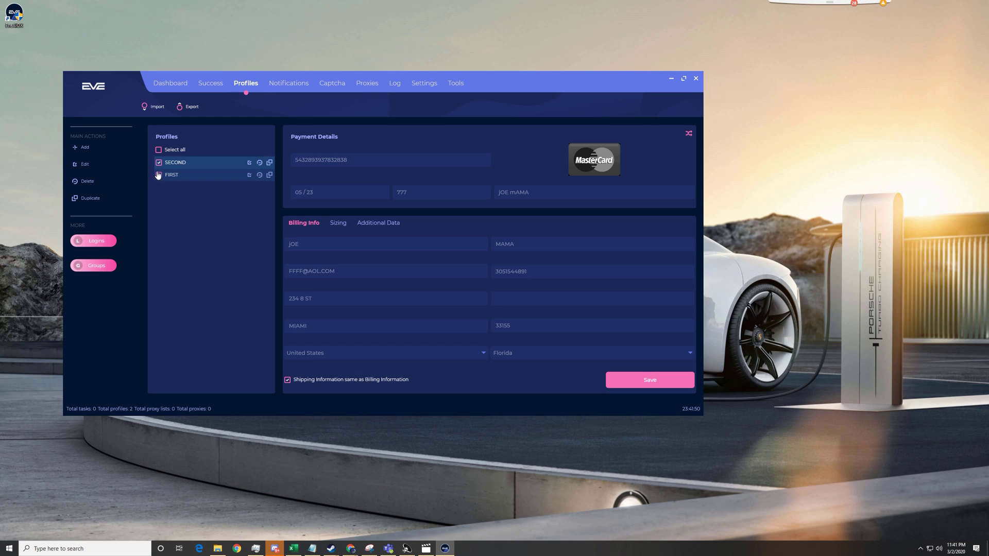
{"action": "left_click", "coordinate": [159, 175]}
{"action": "left_click", "coordinate": [159, 162]}
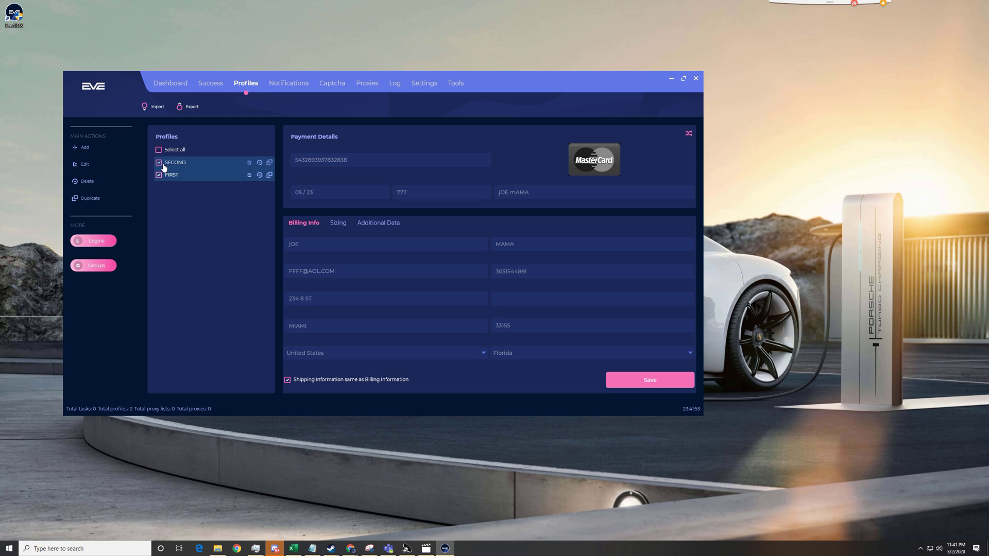
{"action": "left_click", "coordinate": [159, 163]}
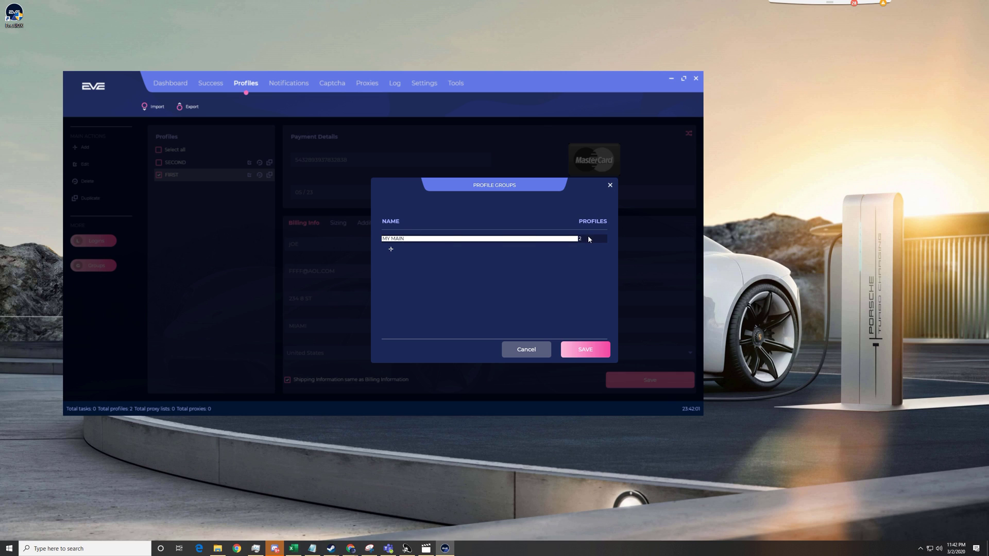
{"action": "left_click", "coordinate": [610, 187]}
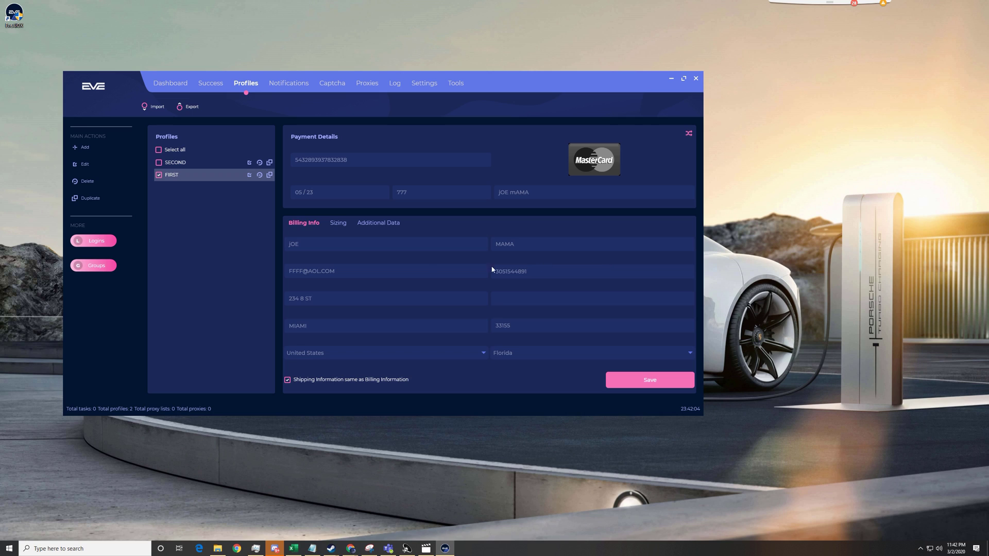
Step: Open and cancel the Profile Groups list, then select only the SECOND profile
{"action": "left_click", "coordinate": [205, 175]}
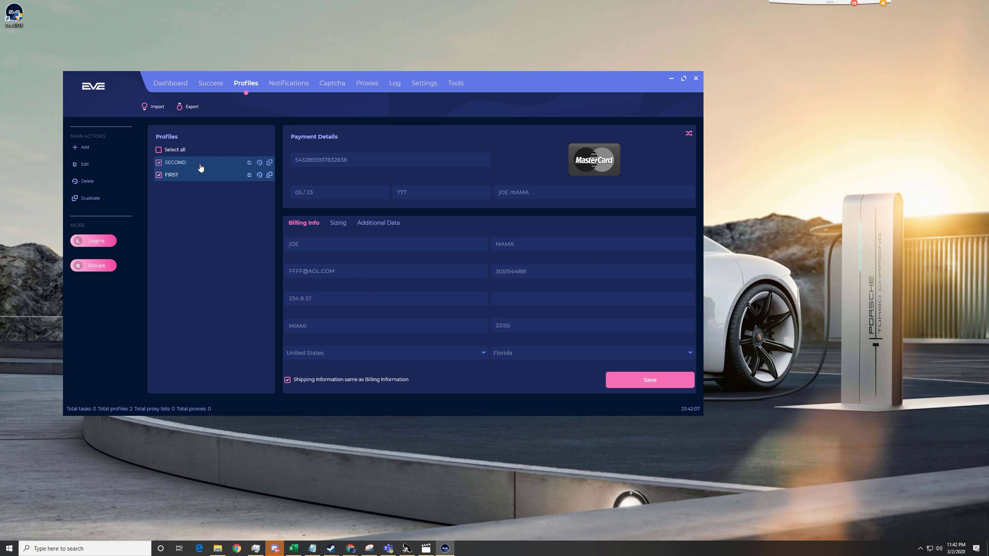
{"action": "left_click", "coordinate": [201, 168]}
{"action": "left_click", "coordinate": [98, 271]}
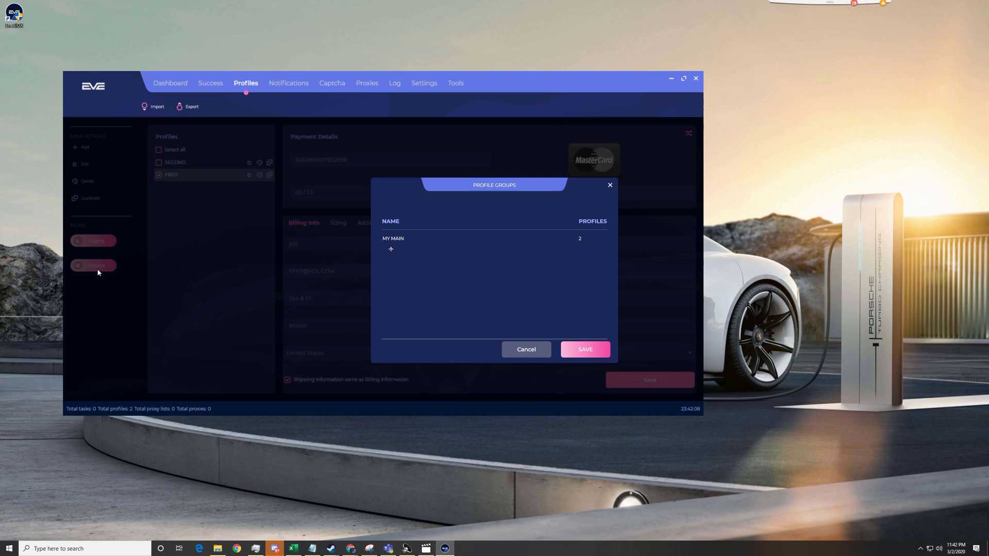
{"action": "left_click", "coordinate": [395, 239]}
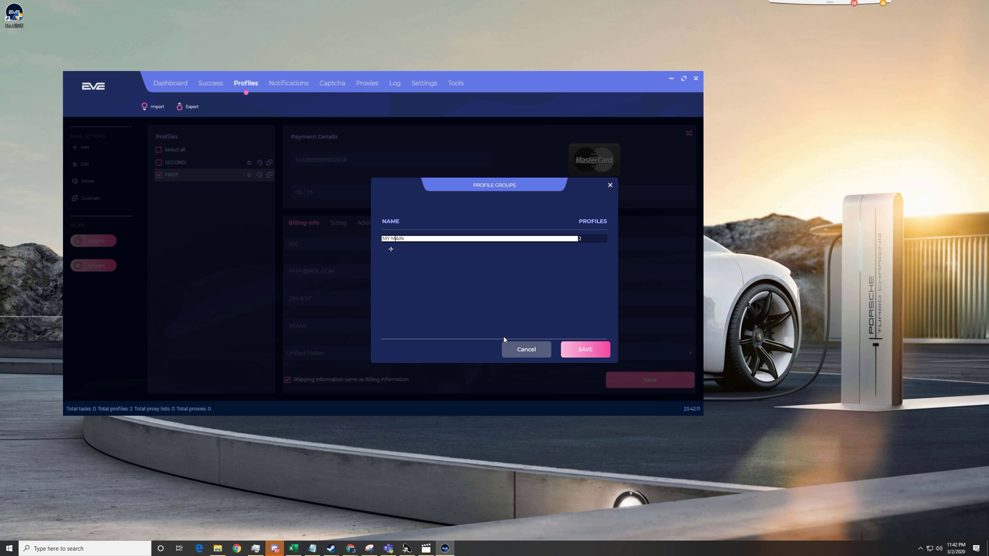
{"action": "left_click", "coordinate": [525, 349]}
{"action": "left_click", "coordinate": [215, 176]}
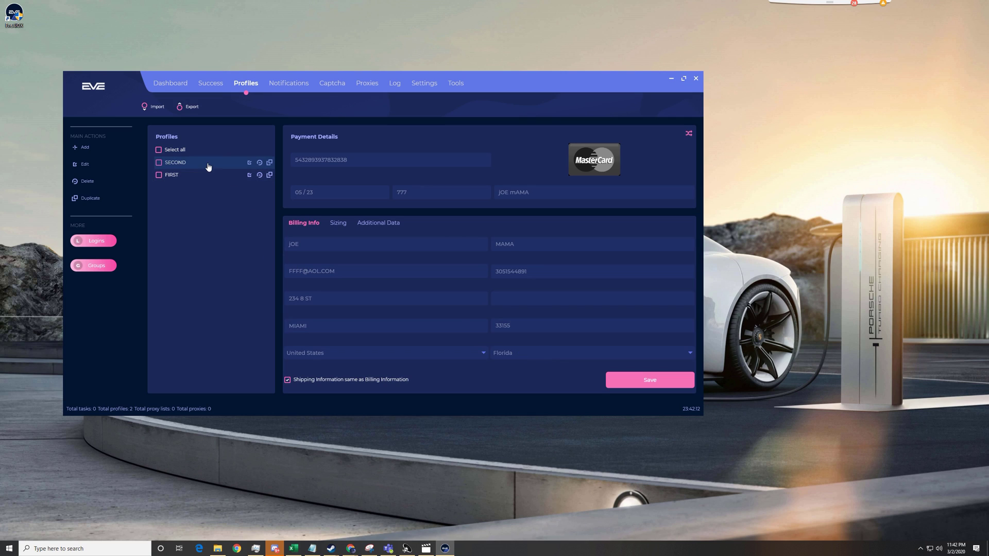
{"action": "left_click", "coordinate": [208, 166]}
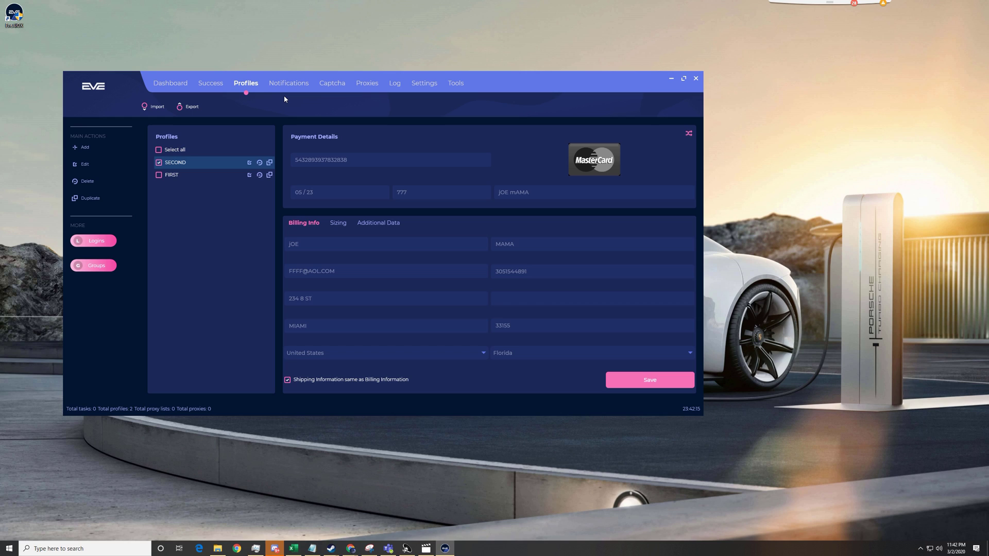
Step: Shuffle SECOND's payment details until they show a VISA card expiring 05/25
{"action": "left_click", "coordinate": [689, 135]}
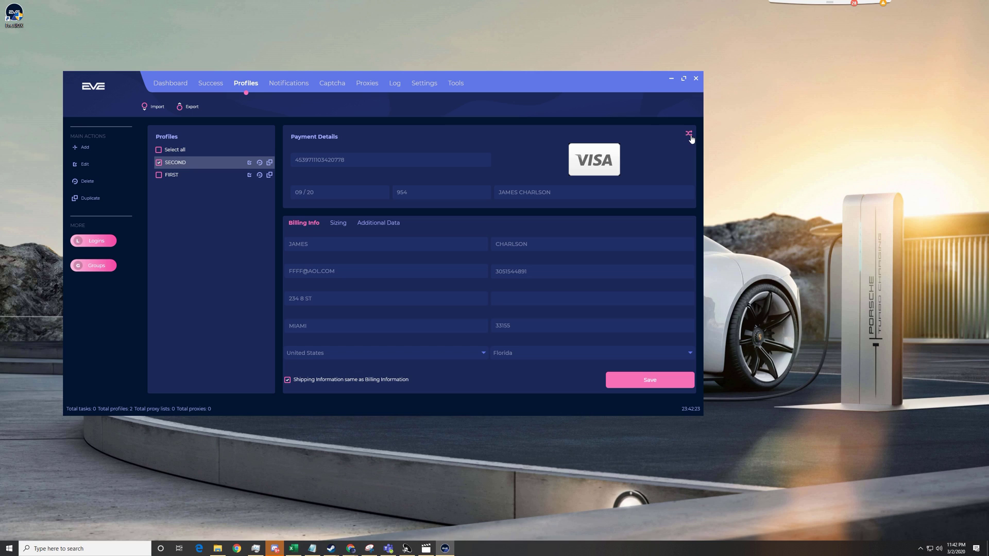
{"action": "left_click", "coordinate": [689, 135]}
{"action": "left_click", "coordinate": [689, 135]}
{"action": "left_click", "coordinate": [690, 135]}
{"action": "left_click", "coordinate": [689, 136]}
Step: Visit Notifications, then on Captcha switch on Solver 3 and close its solver window
{"action": "left_click", "coordinate": [278, 80]}
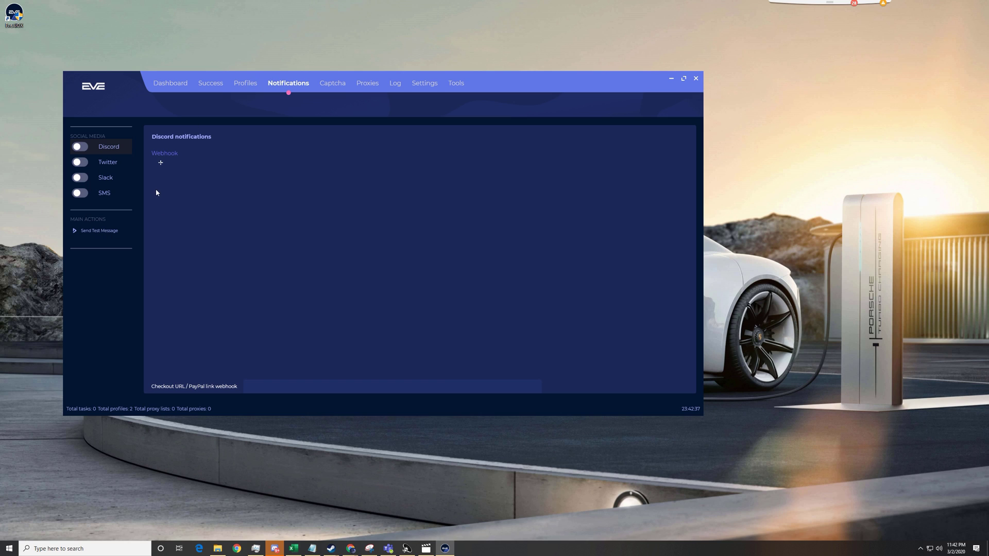
{"action": "left_click", "coordinate": [336, 84]}
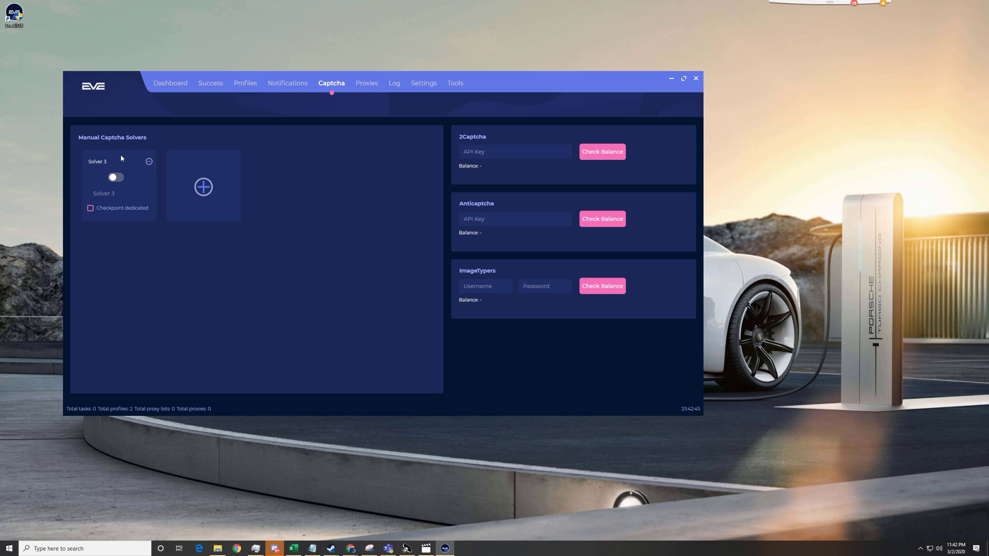
{"action": "left_click", "coordinate": [114, 178]}
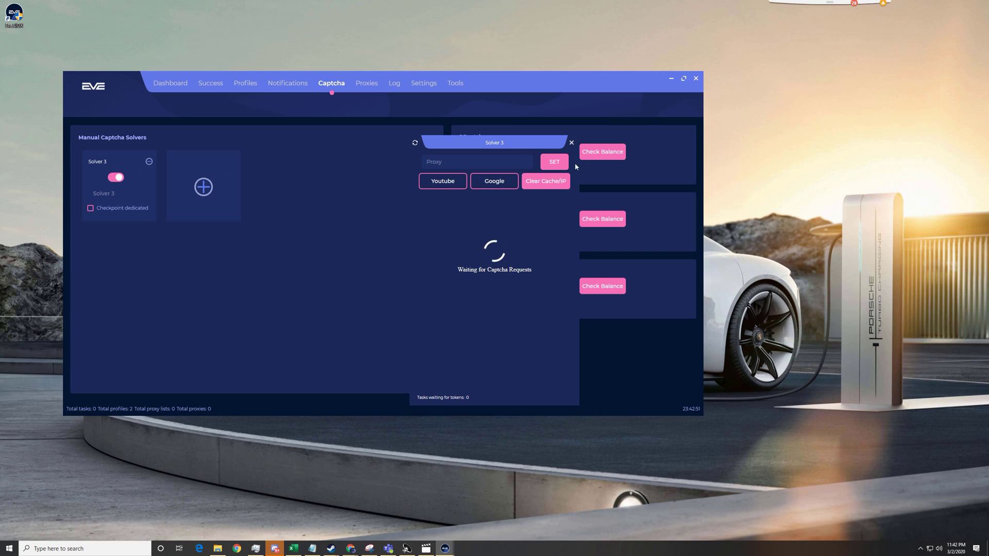
{"action": "left_click", "coordinate": [571, 143]}
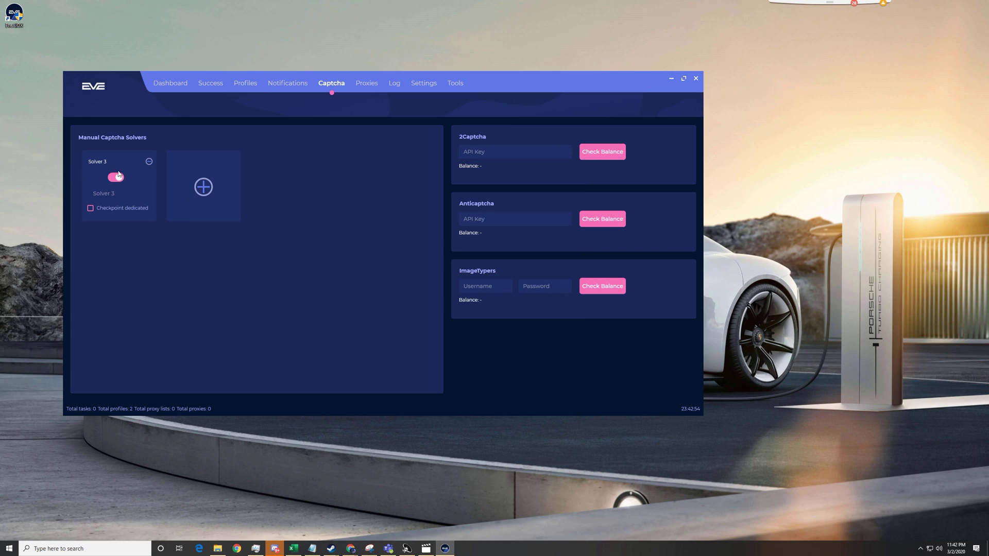
Step: Add three solver cards, remove three, then add three more to rebuild the list
{"action": "left_click", "coordinate": [203, 187]}
{"action": "left_click", "coordinate": [289, 189]}
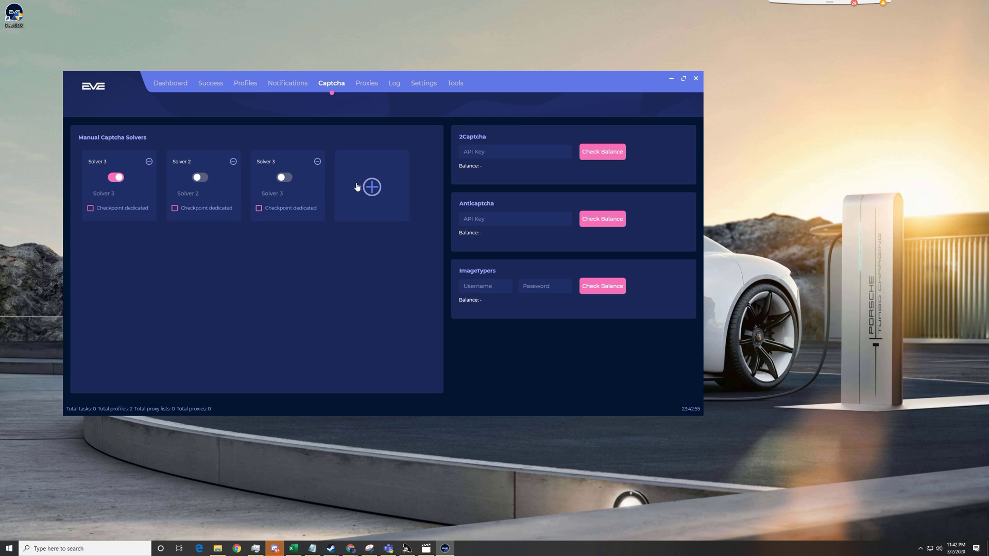
{"action": "left_click", "coordinate": [384, 191]}
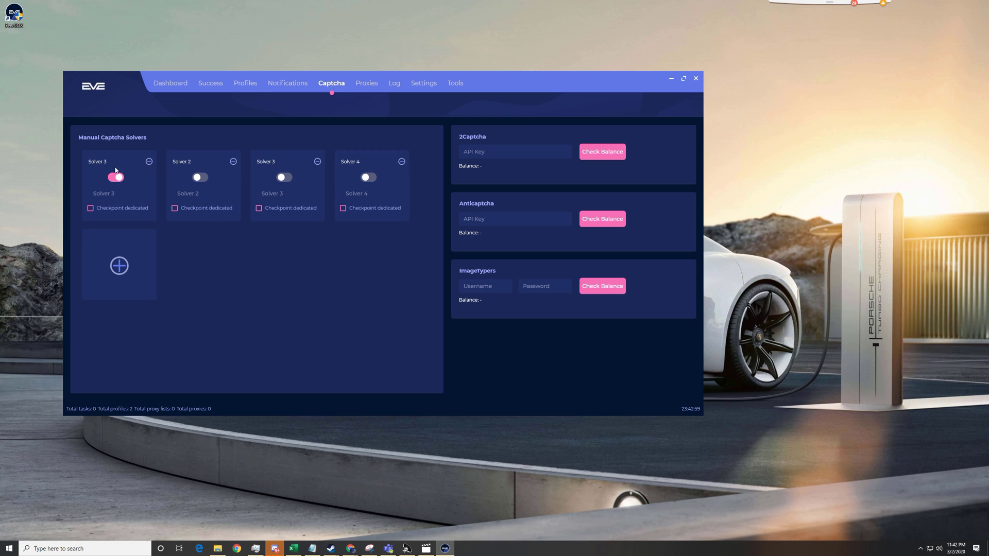
{"action": "left_click", "coordinate": [149, 161]}
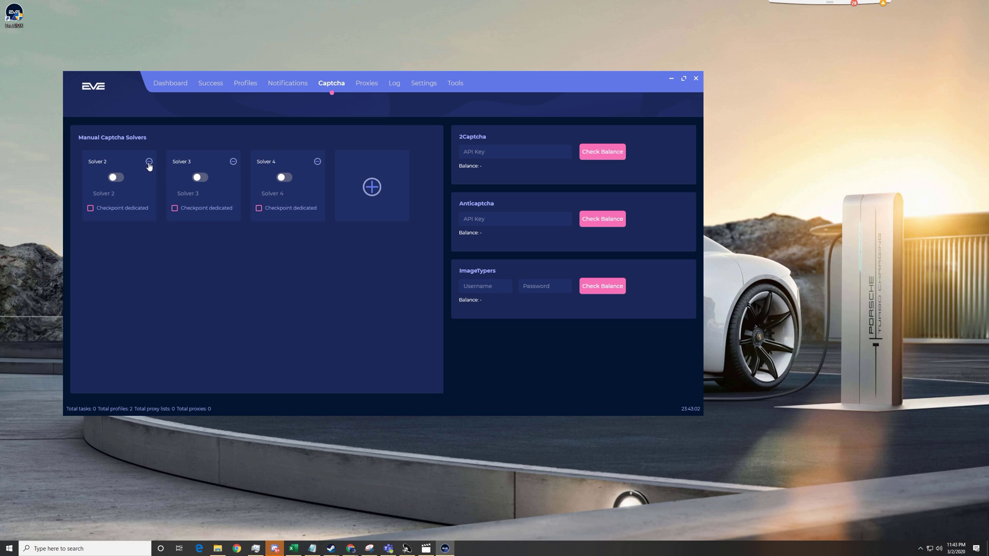
{"action": "left_click", "coordinate": [149, 162]}
{"action": "left_click", "coordinate": [149, 162]}
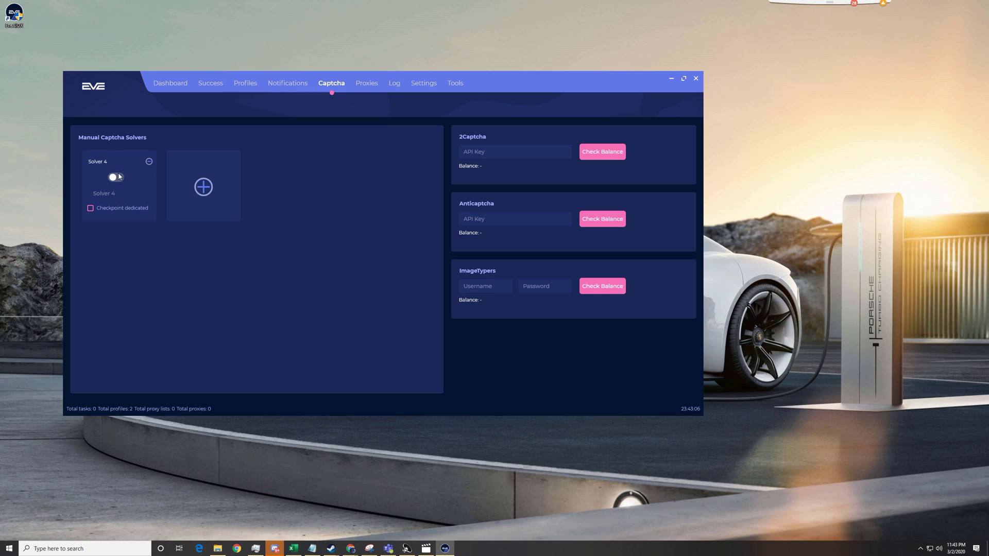
{"action": "left_click", "coordinate": [204, 188]}
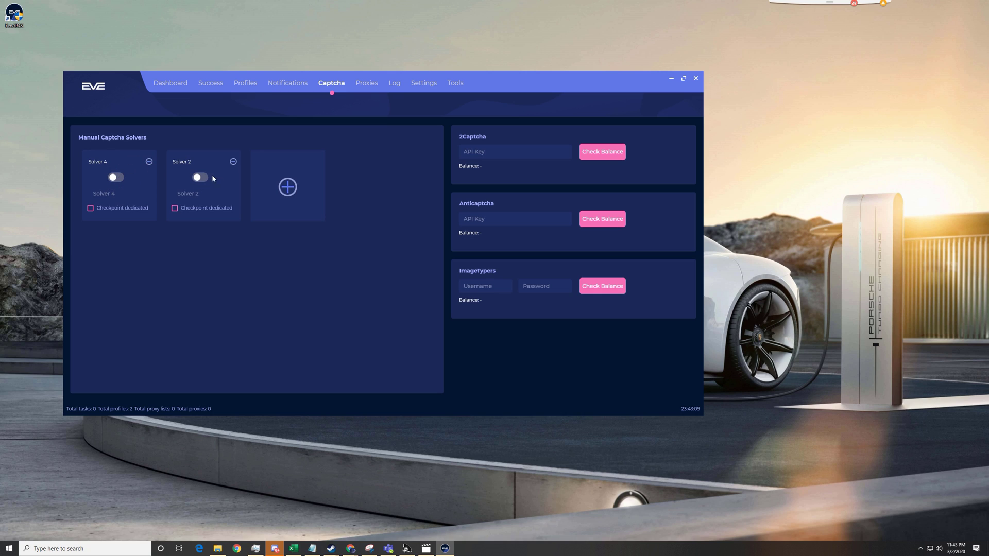
{"action": "left_click", "coordinate": [291, 189]}
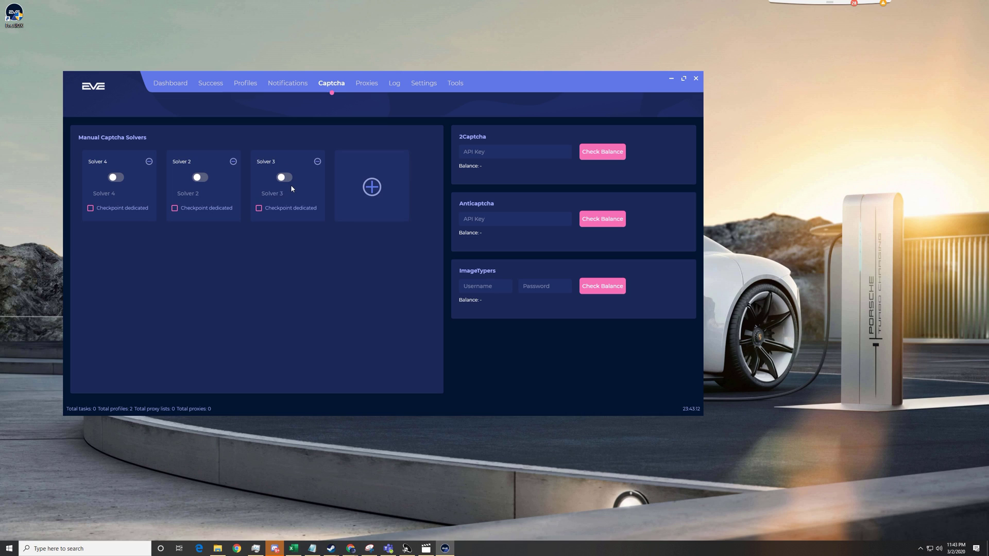
{"action": "left_click", "coordinate": [371, 189]}
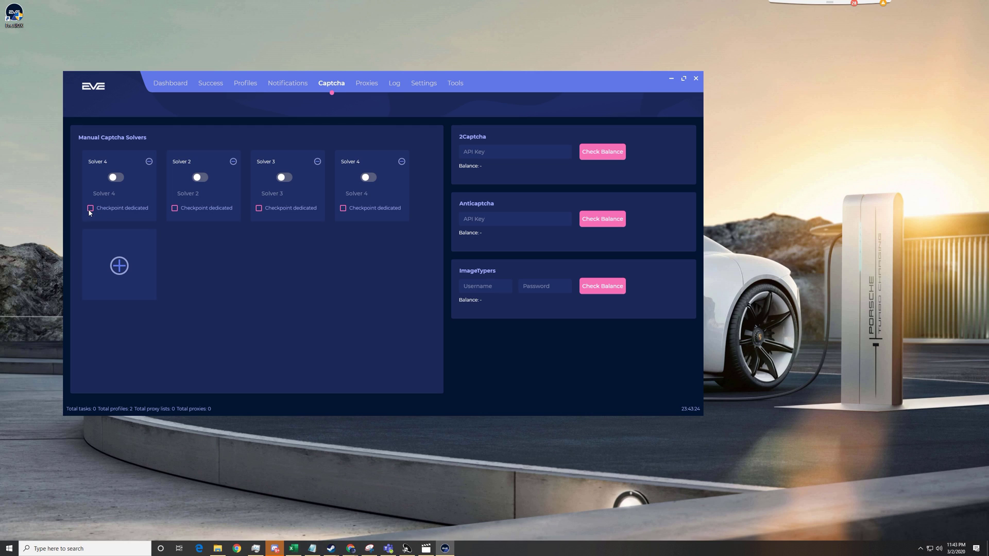
Step: Tick Checkpoint dedicated on the first Solver 4 card
{"action": "left_click", "coordinate": [90, 209]}
Step: On the Proxies page, start a new proxy list named TEST
{"action": "left_click", "coordinate": [365, 84]}
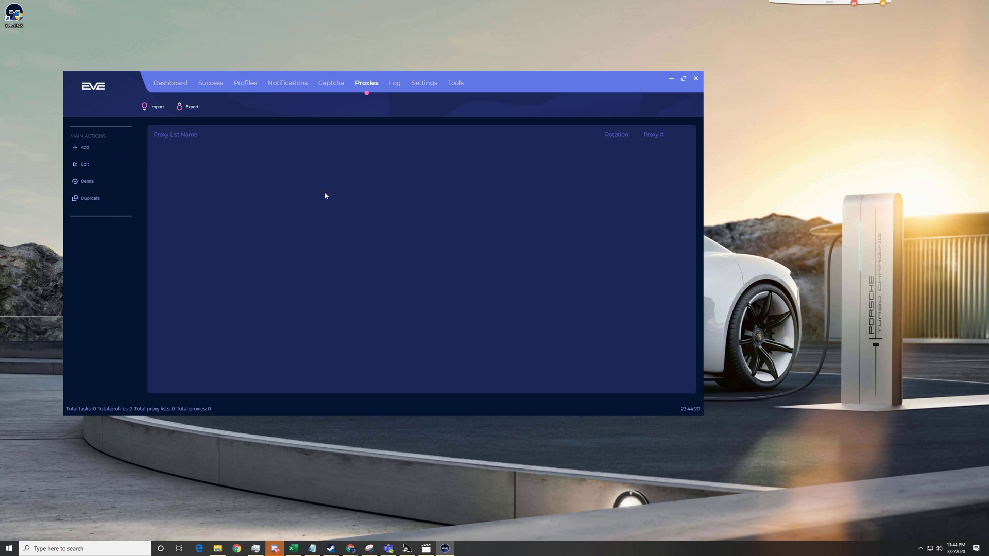
{"action": "left_click", "coordinate": [82, 148]}
{"action": "left_click", "coordinate": [402, 211]}
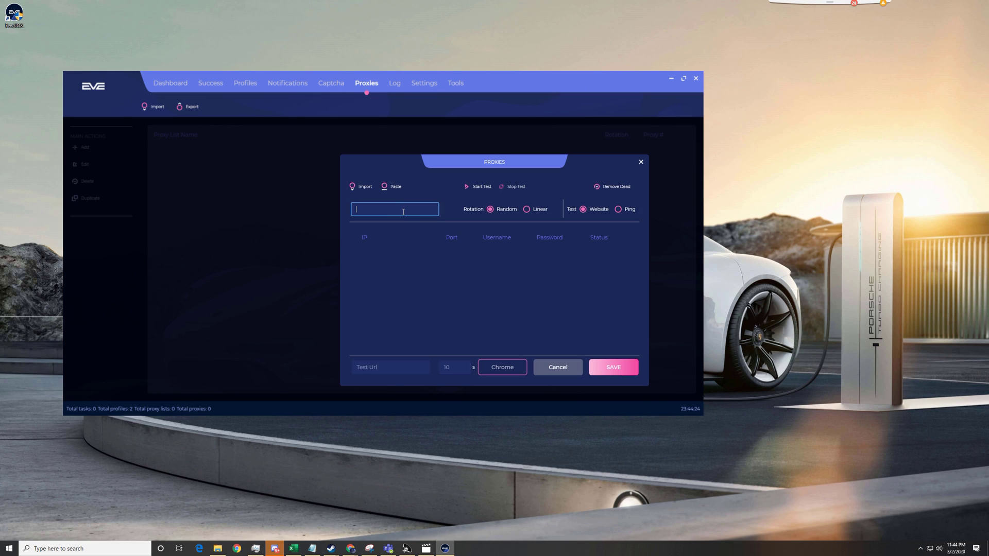
{"action": "type", "text": "TEST"}
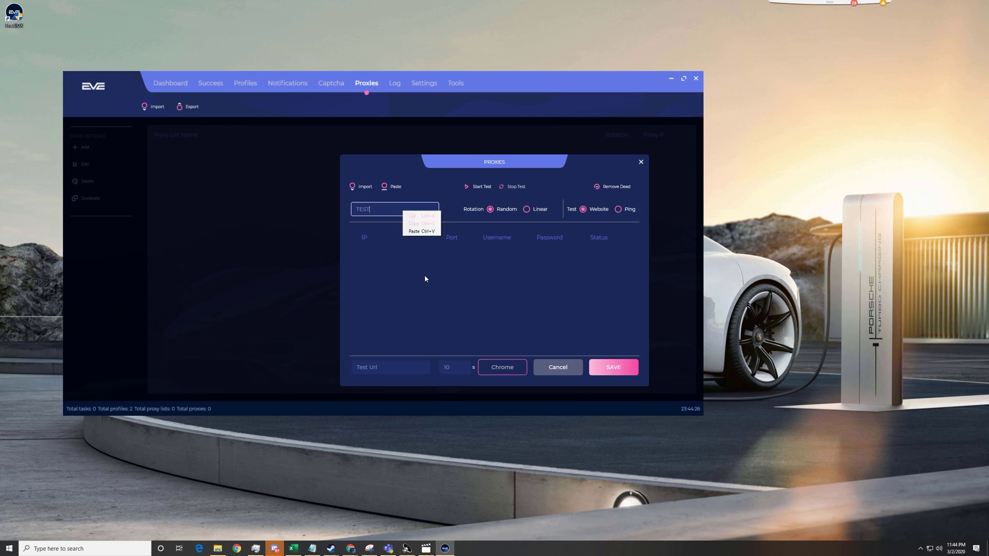
{"action": "left_click", "coordinate": [425, 276]}
Step: Add an IP row, close the TEST list unsaved, and go to the Log page
{"action": "double_click", "coordinate": [398, 243]}
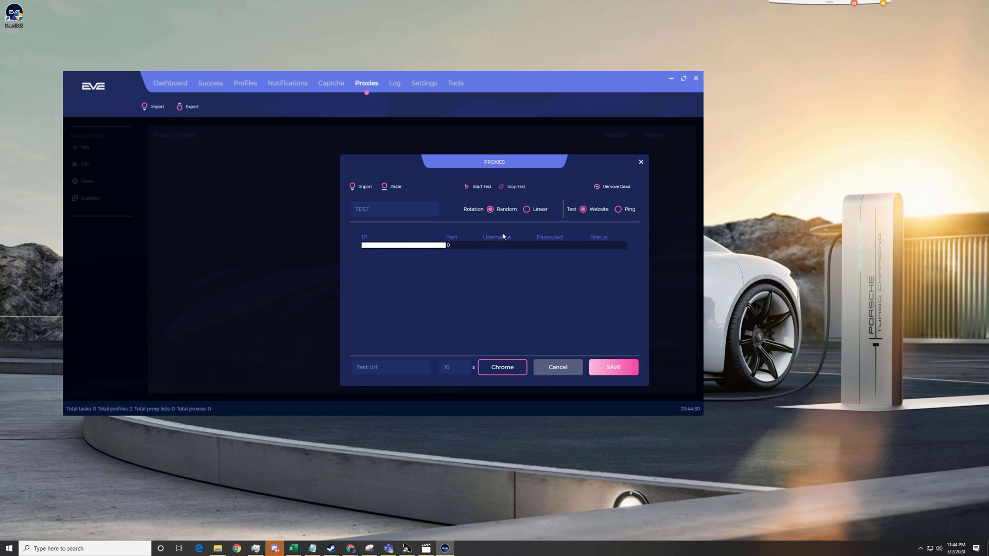
{"action": "left_click", "coordinate": [386, 367]}
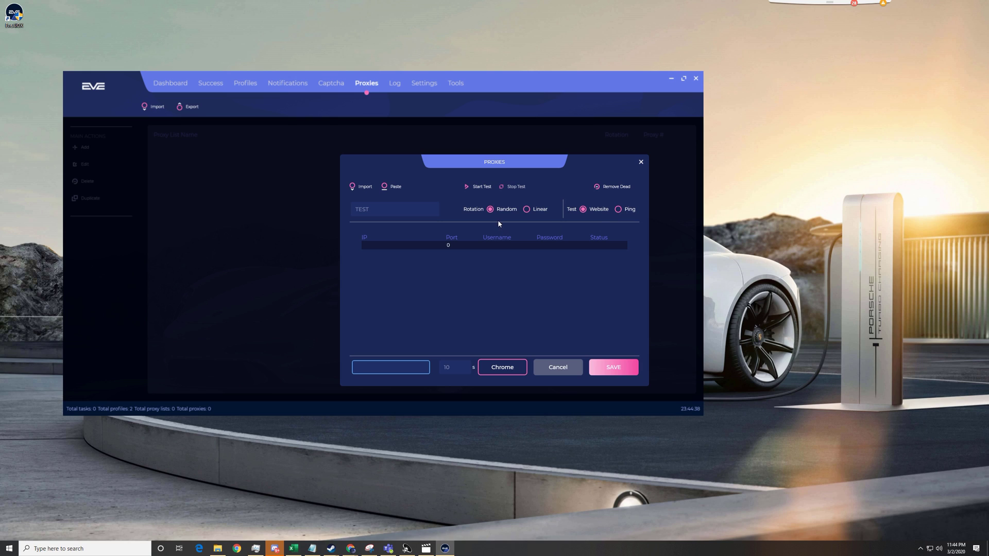
{"action": "left_click", "coordinate": [641, 162]}
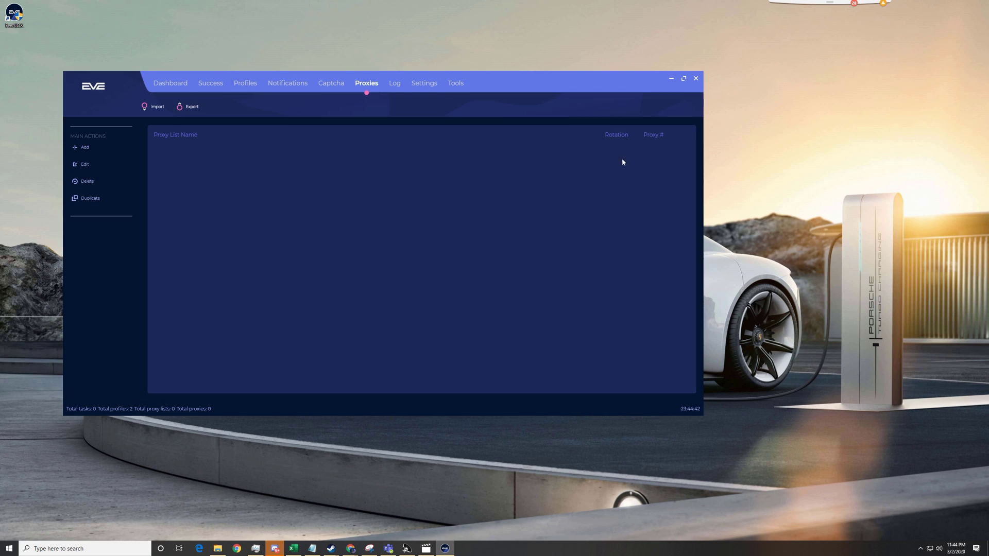
{"action": "left_click", "coordinate": [396, 85]}
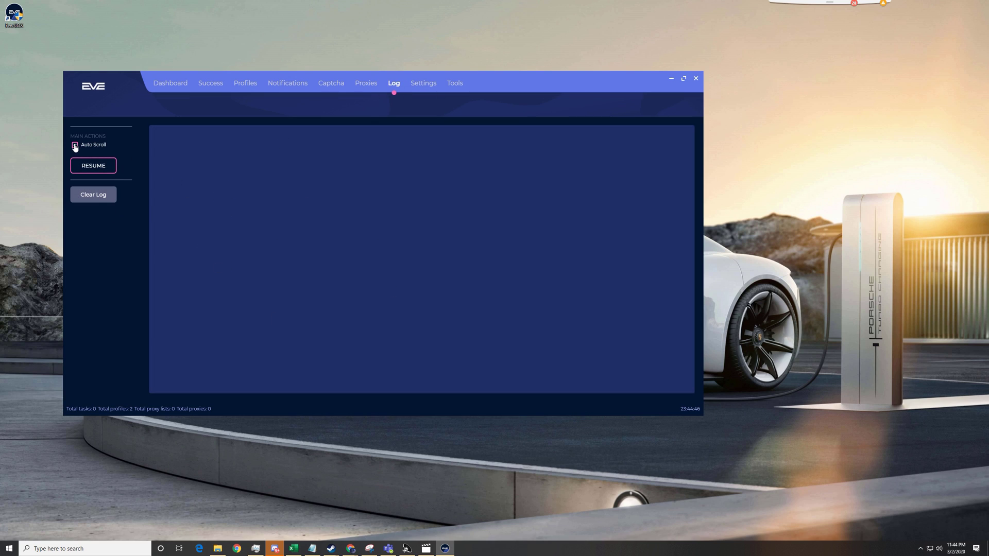
Step: Tour the Settings, Tools, Dashboard, Success, Notifications, Captcha, Proxies and Log pages
{"action": "left_click", "coordinate": [422, 84]}
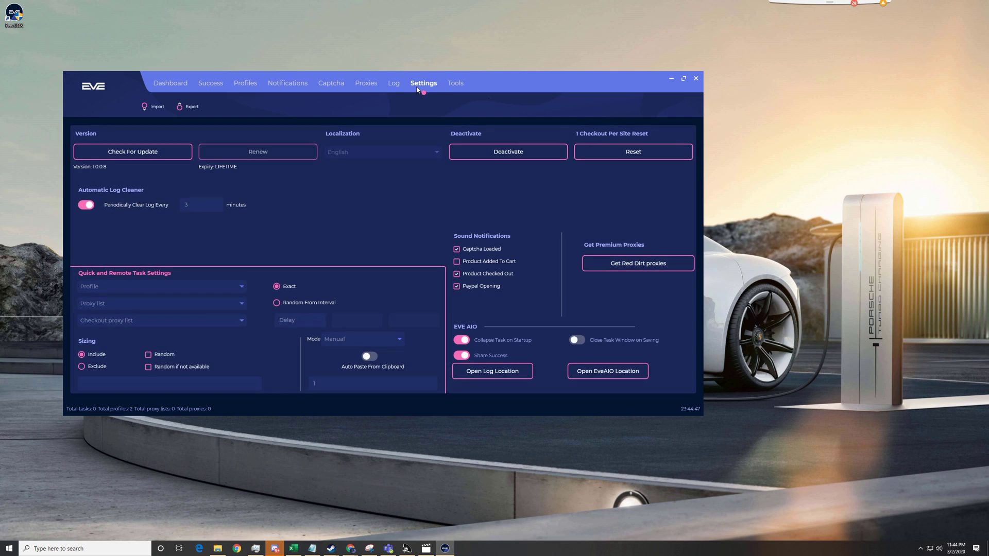
{"action": "left_click", "coordinate": [456, 86]}
{"action": "left_click", "coordinate": [160, 83]}
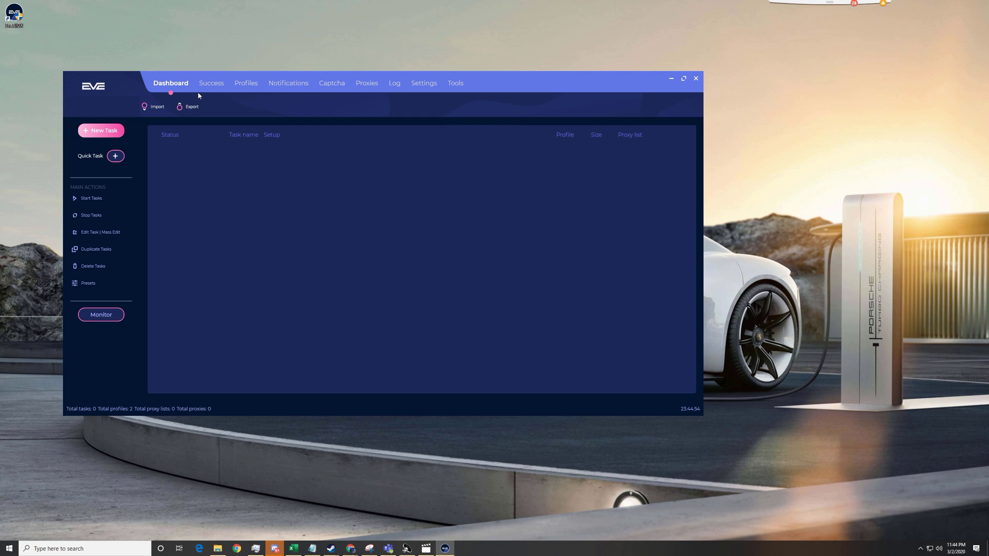
{"action": "left_click", "coordinate": [210, 83]}
{"action": "left_click", "coordinate": [164, 83]}
{"action": "left_click", "coordinate": [211, 83]}
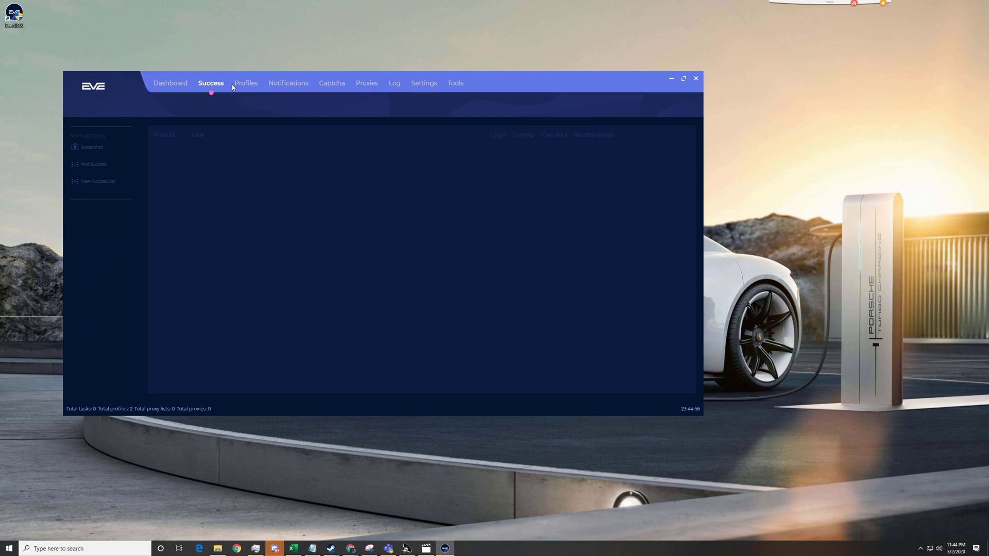
{"action": "left_click", "coordinate": [288, 83]}
{"action": "left_click", "coordinate": [328, 83]}
{"action": "left_click", "coordinate": [366, 83]}
{"action": "left_click", "coordinate": [394, 83]}
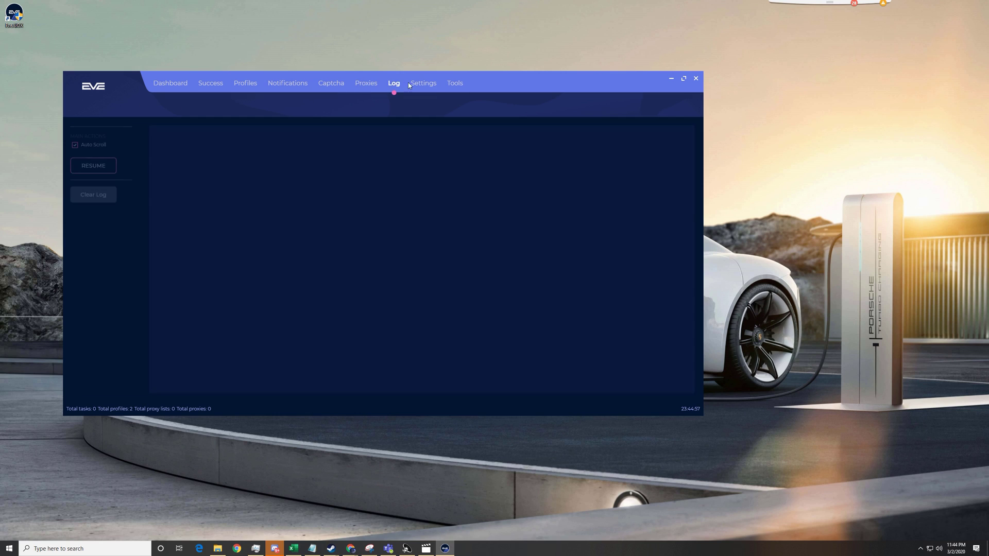
{"action": "left_click", "coordinate": [423, 83]}
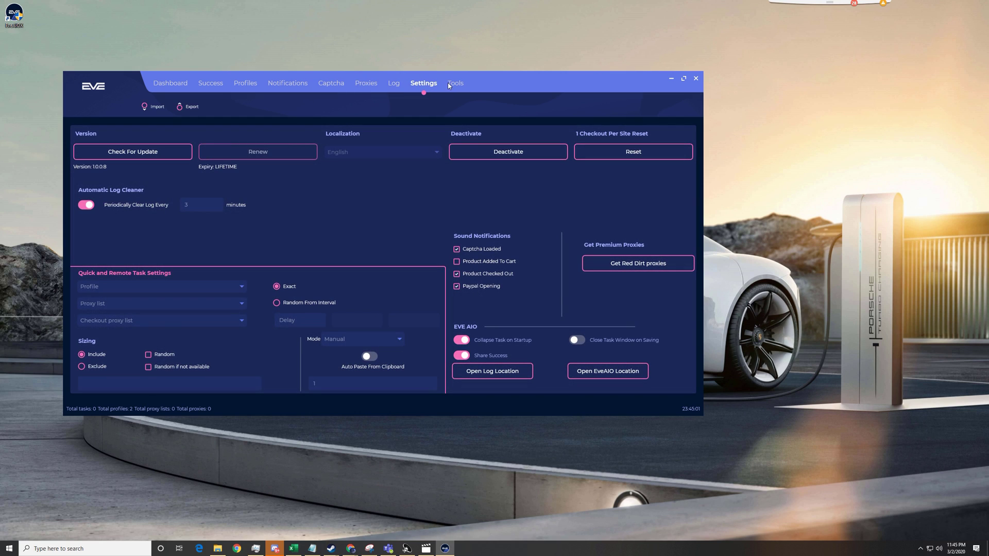
Step: Move the window right and down, pass through Profiles and Success, and return to Dashboard
{"action": "left_click_drag", "start_coordinate": [487, 81], "coordinate": [586, 94]}
{"action": "left_click", "coordinate": [269, 98]}
{"action": "left_click", "coordinate": [345, 97]}
{"action": "left_click", "coordinate": [312, 100]}
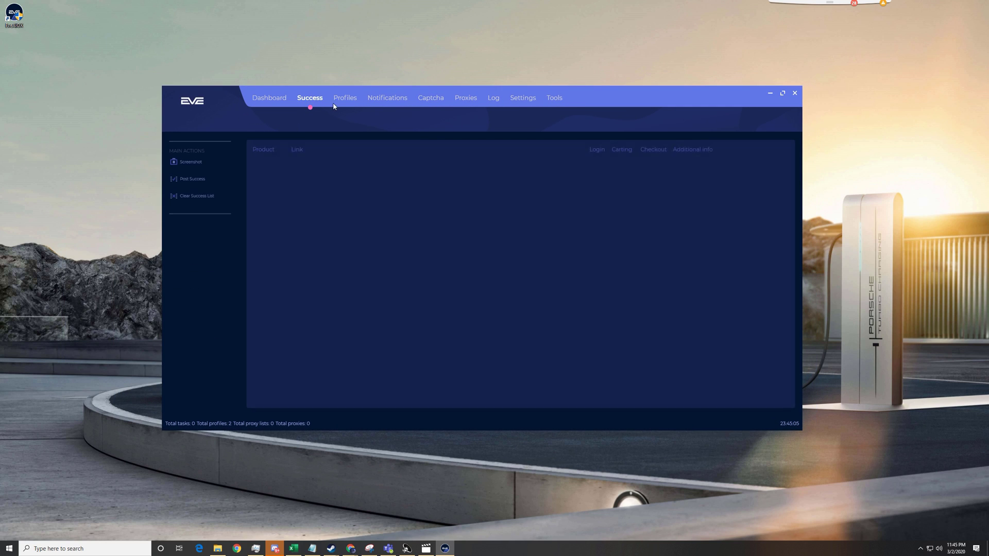
{"action": "left_click", "coordinate": [350, 102]}
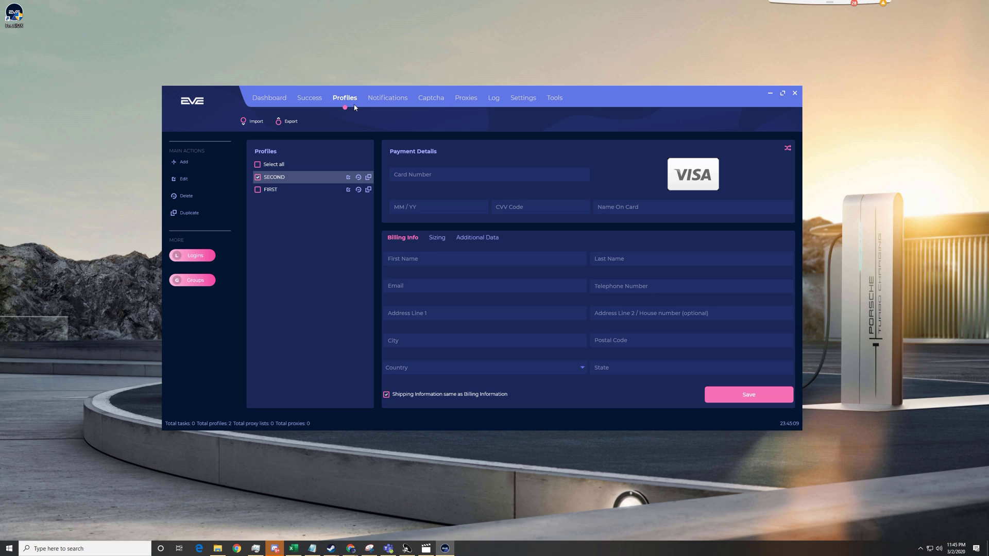
{"action": "left_click", "coordinate": [260, 101]}
Step: Move the EVE AIO X window nearer the screen centre and view the Success page
{"action": "left_click_drag", "start_coordinate": [678, 108], "coordinate": [588, 81]}
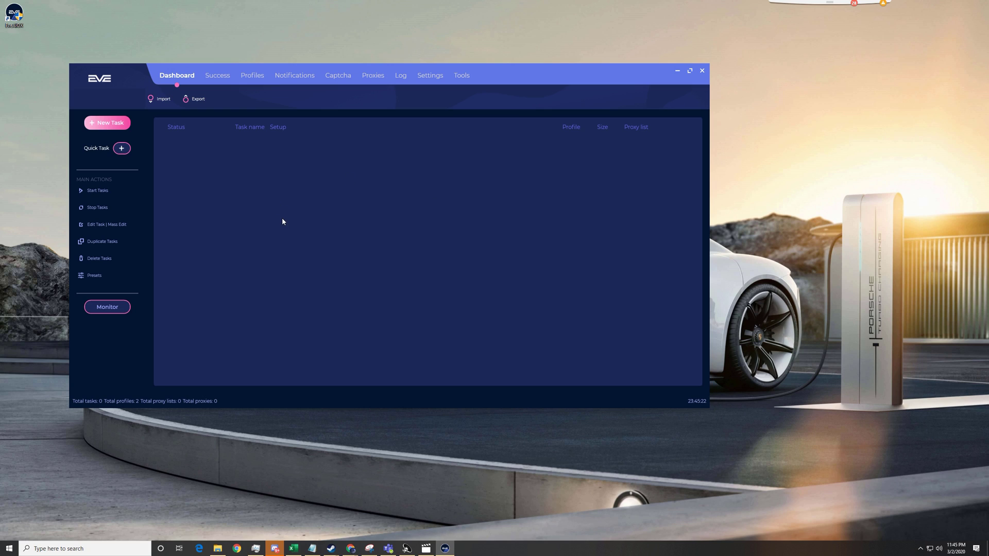
{"action": "left_click_drag", "start_coordinate": [235, 89], "coordinate": [317, 107]}
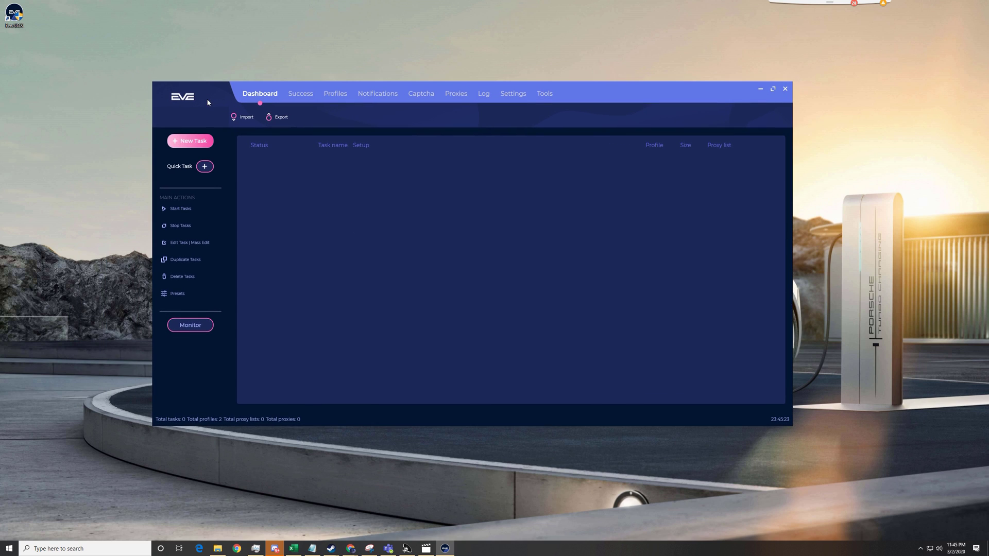
{"action": "left_click", "coordinate": [309, 98]}
Step: Cycle through the Profiles, Notifications, Captcha, Proxies and Log pages, ending on Settings
{"action": "left_click", "coordinate": [347, 98]}
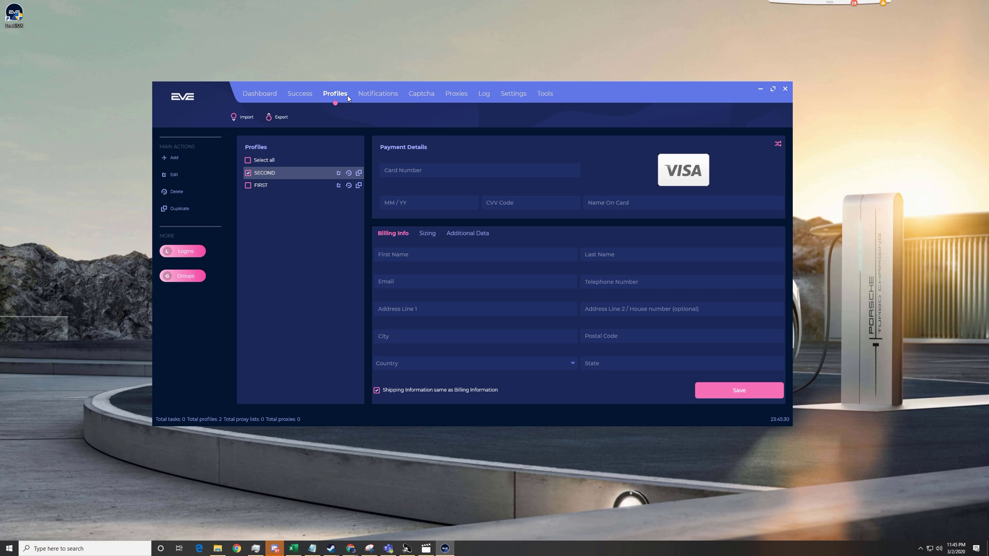
{"action": "left_click", "coordinate": [371, 93]}
{"action": "left_click", "coordinate": [415, 94]}
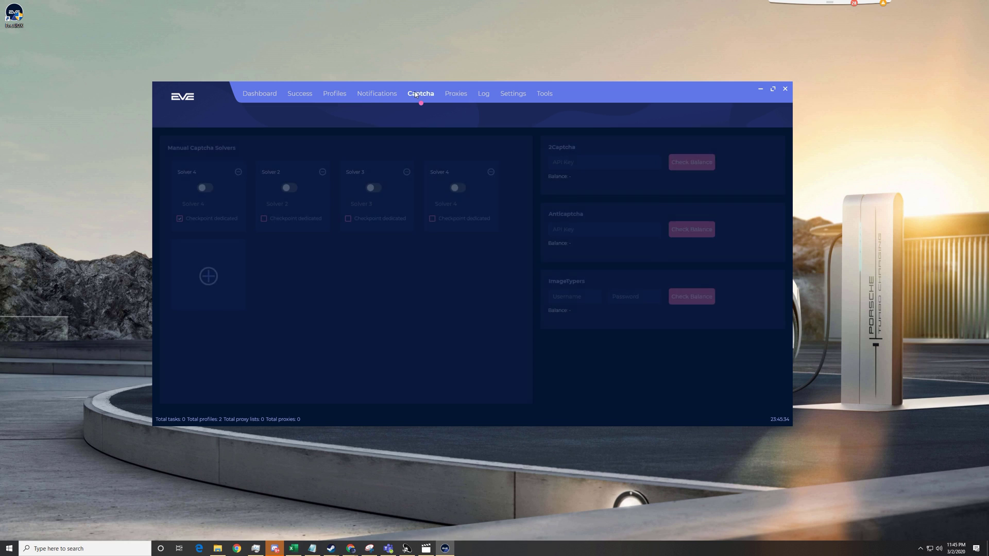
{"action": "left_click", "coordinate": [457, 92]}
{"action": "left_click", "coordinate": [484, 93]}
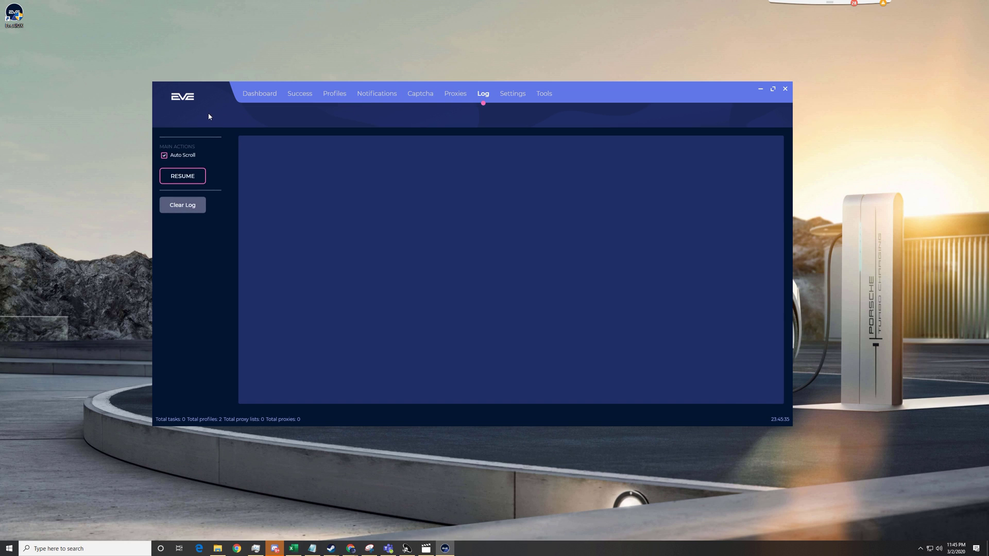
{"action": "left_click", "coordinate": [518, 98]}
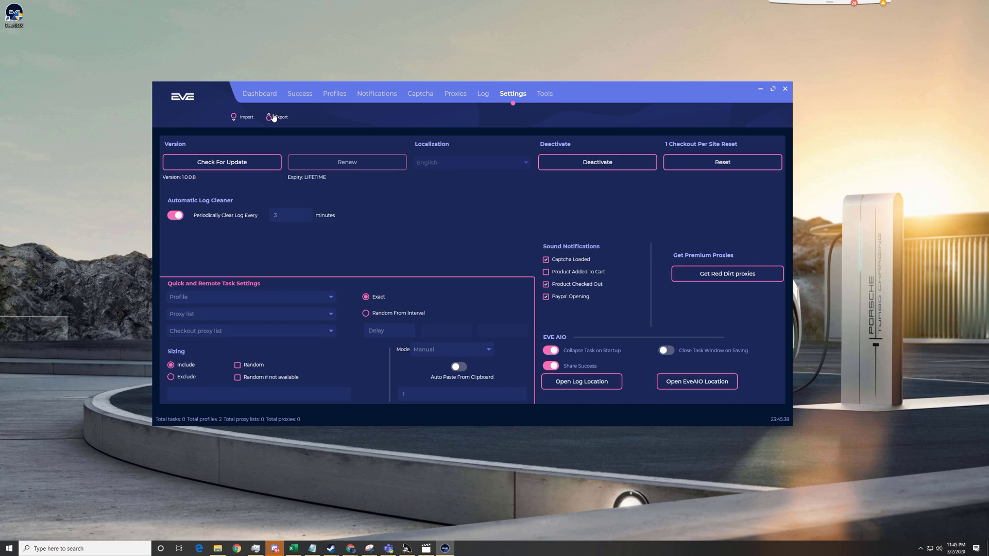